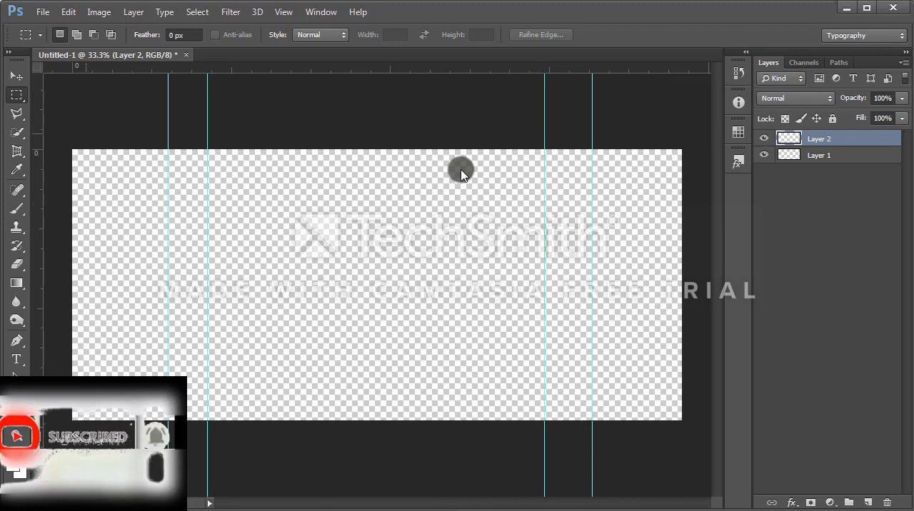
Step: Add horizontal guides along the canvas's upper and lower edges, plus one a short distance inside each edge
left_click_drag(118, 68, 118, 150)
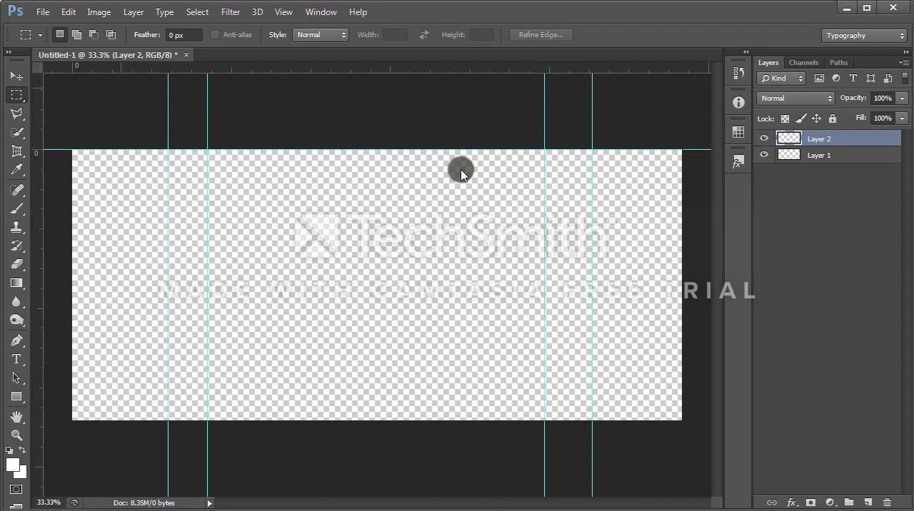
key("f")
left_click_drag(118, 65, 140, 373)
left_click_drag(115, 65, 97, 421)
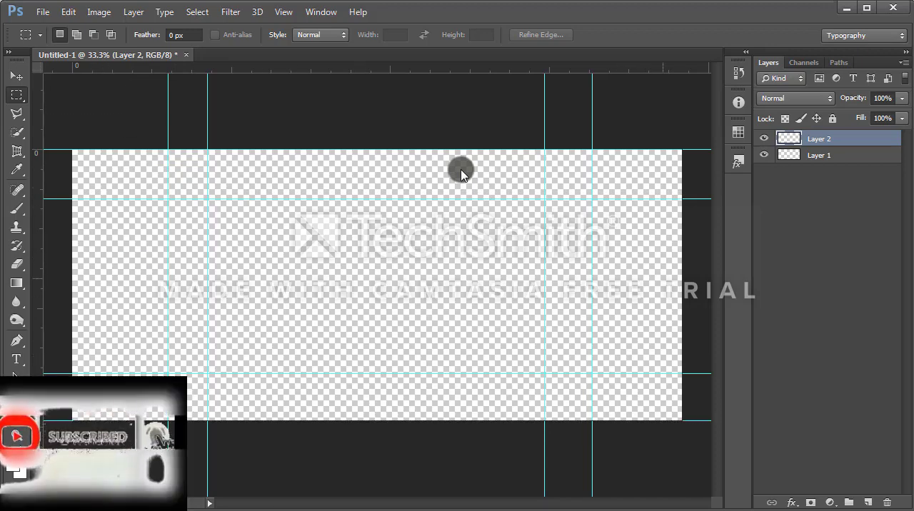
Step: Select a full-width rectangular band along the upper edge of the canvas on Layer 1 and paint it black with the Brush
key("alt+bracketleft")
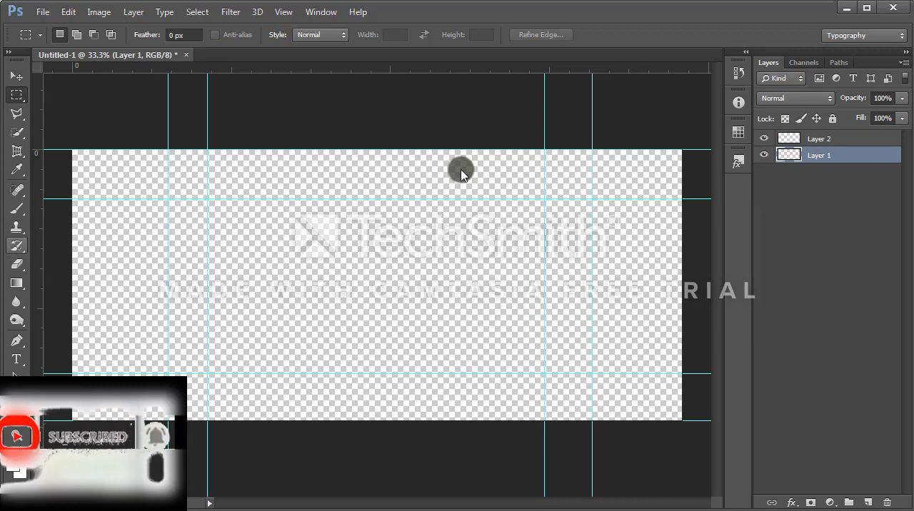
key("b")
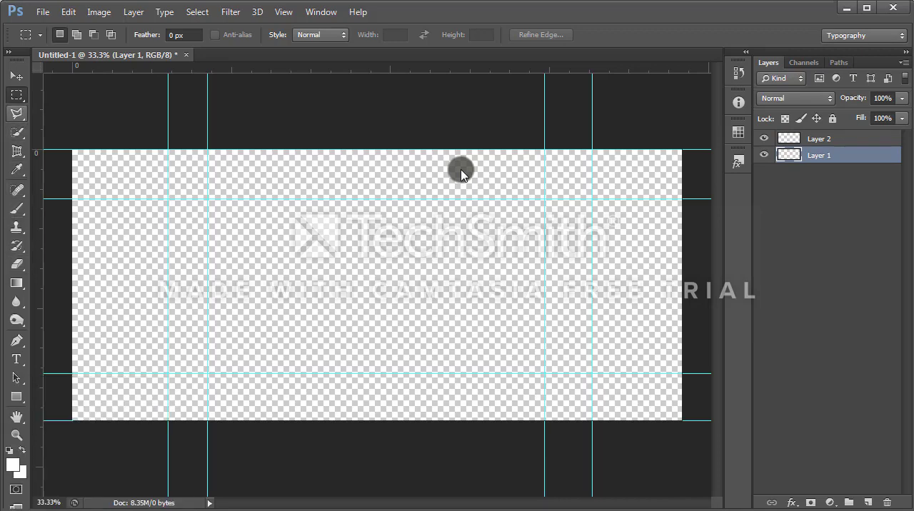
right_click(17, 95)
left_click(67, 93)
left_click_drag(71, 150, 696, 215)
right_click(16, 208)
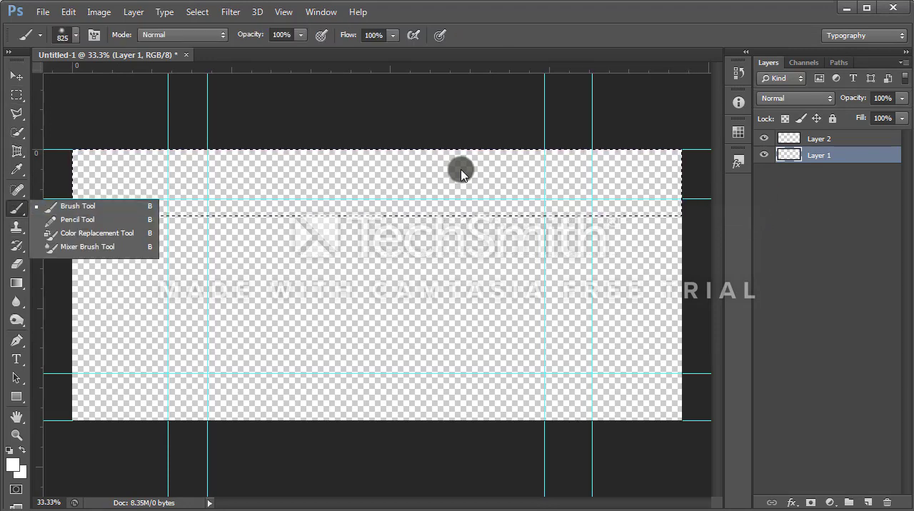
left_click(77, 207)
left_click(13, 465)
left_click_drag(223, 376, 189, 407)
left_click(517, 217)
mouse_move(374, 174)
left_mouse_down()
mouse_move(229, 177)
mouse_move(621, 193)
mouse_move(269, 163)
left_mouse_up()
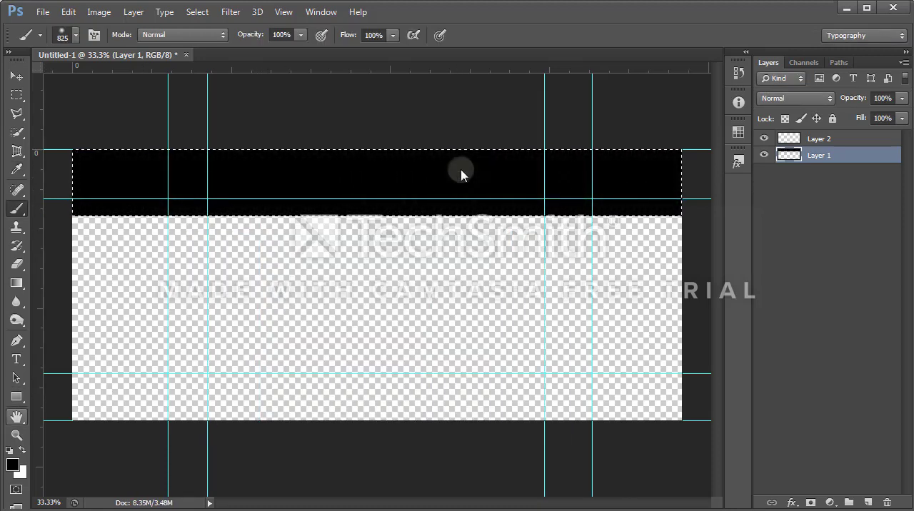
Step: Select a matching full-width band along the canvas's lower edge on Layer 1 and paint it black with the Brush
right_click(16, 94)
left_click(71, 94)
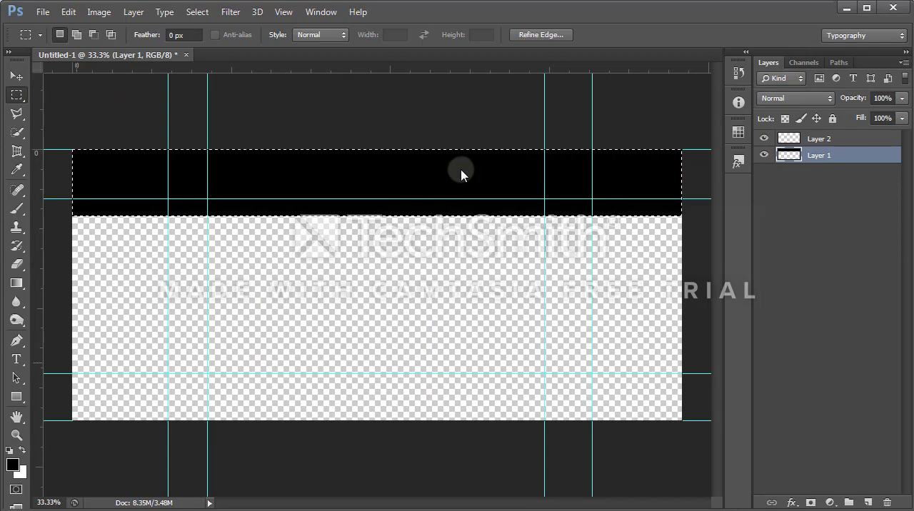
left_click_drag(70, 355, 814, 433)
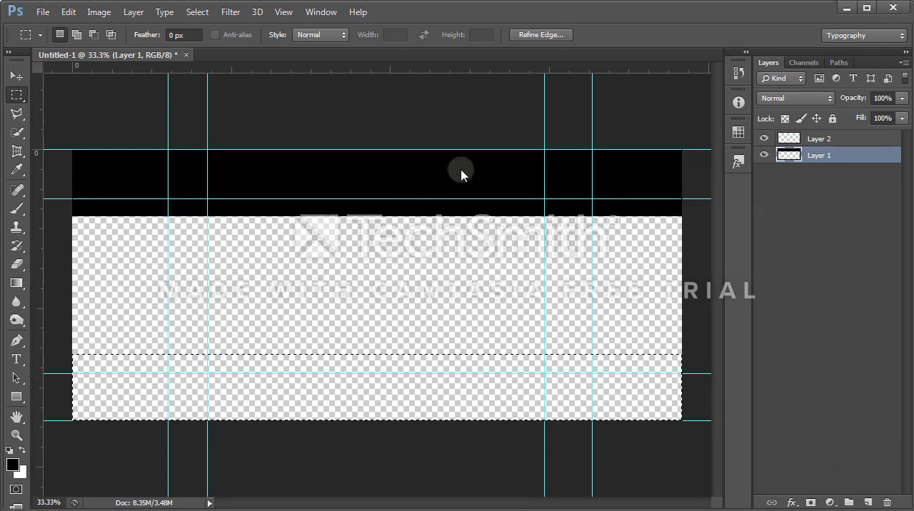
left_click(12, 465)
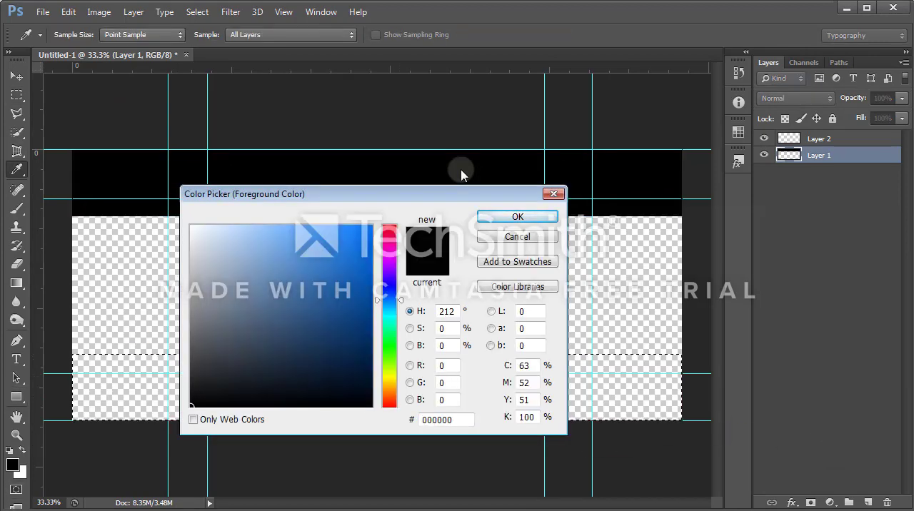
key("Return")
left_click(17, 132)
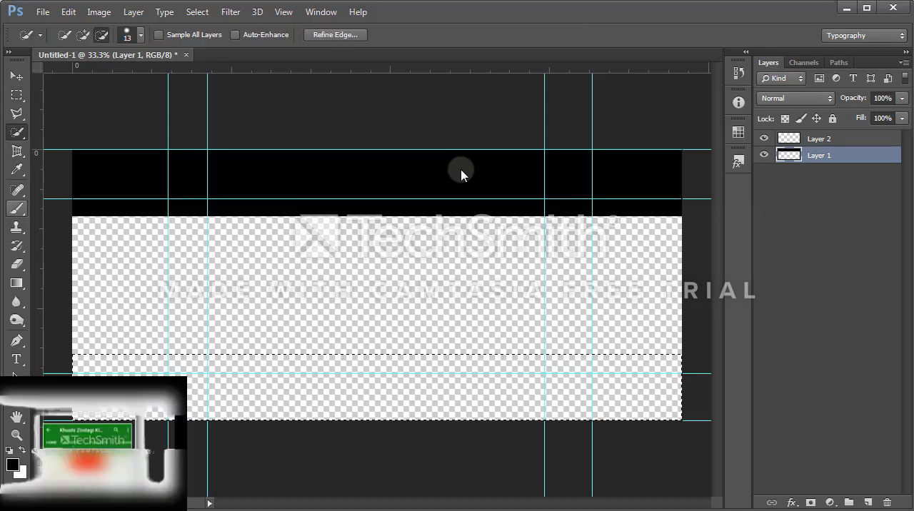
left_click(17, 208)
left_click(222, 419)
mouse_move(222, 419)
left_mouse_down()
mouse_move(582, 379)
mouse_move(478, 392)
left_mouse_up()
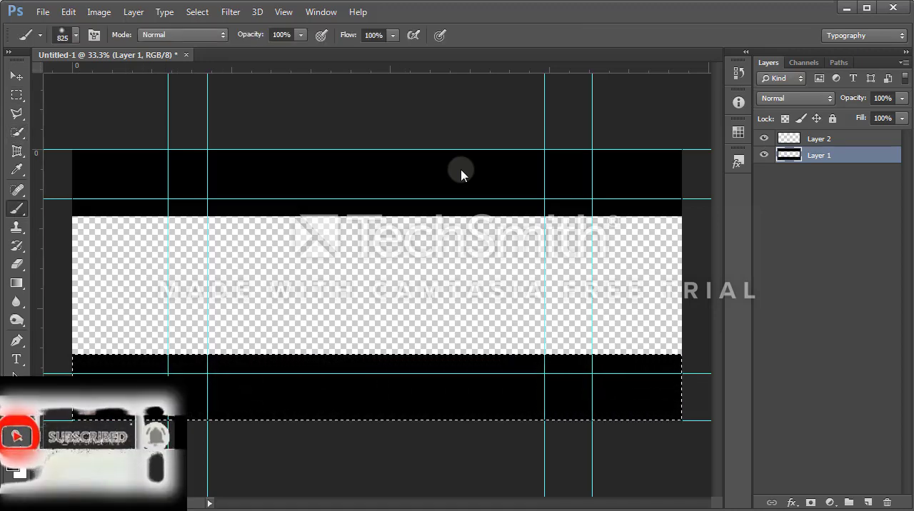
Step: Add a new layer above Layer 1 and place the safasf image from the web images folder
key("ctrl+shift+alt+n")
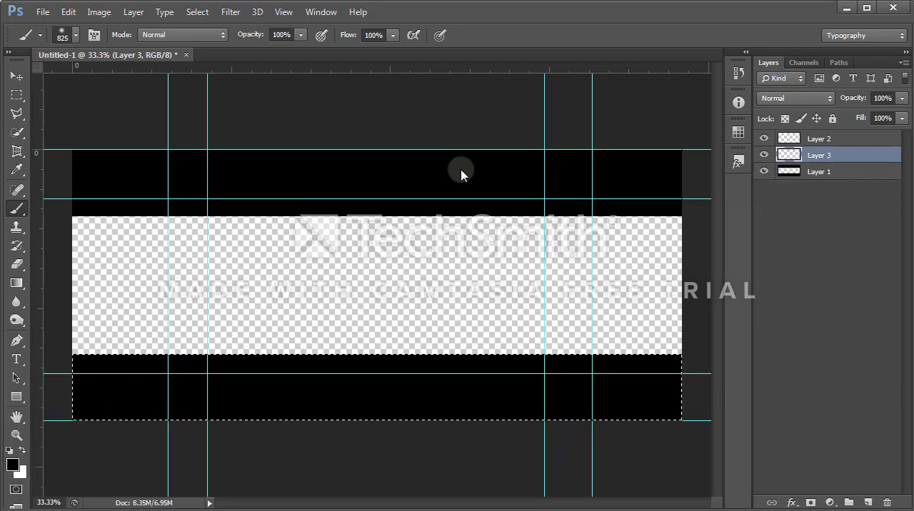
left_click(43, 12)
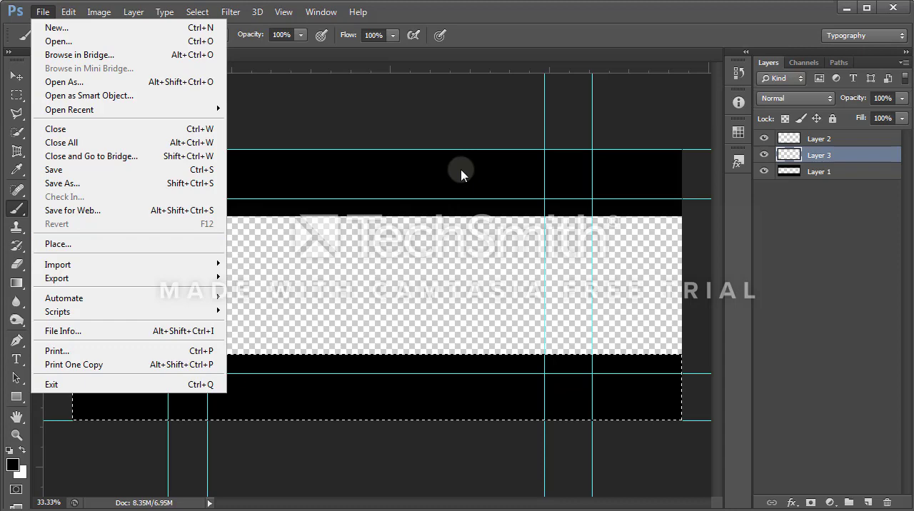
left_click(58, 244)
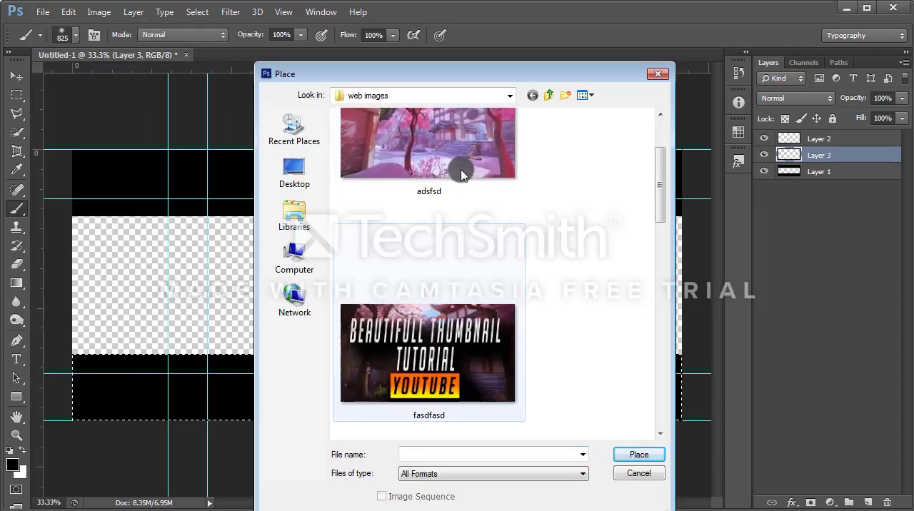
scroll(461, 175, "down", 10)
left_click(461, 175)
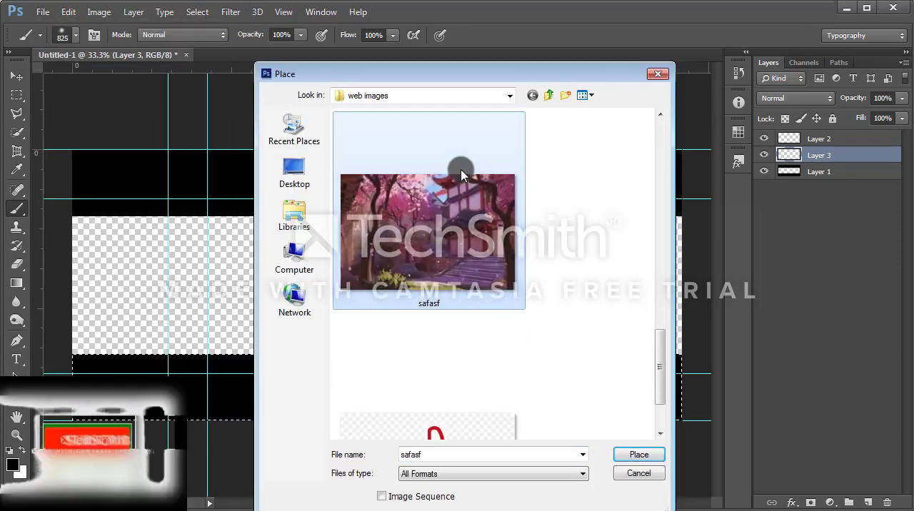
double_click(461, 175)
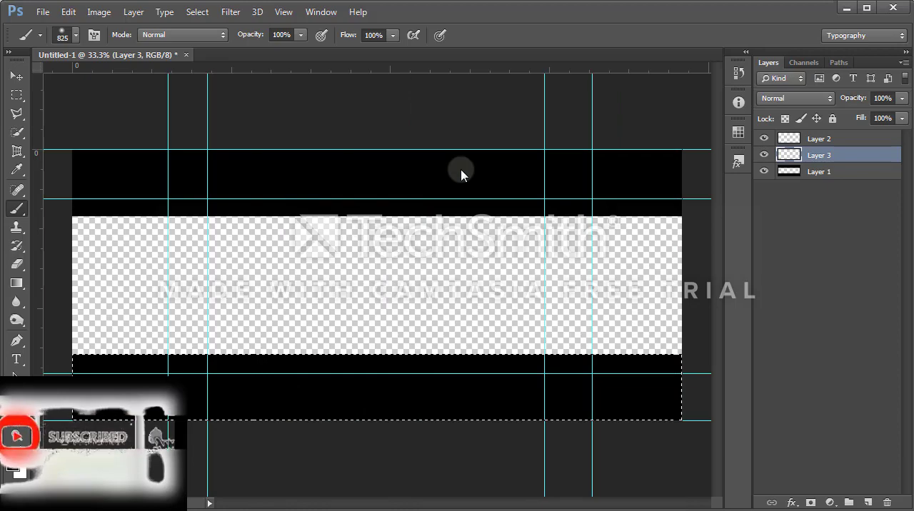
Step: Stretch the placed safasf image across the full canvas width, from the upper edge down to the lower black band
mouse_move(455, 300)
left_mouse_down()
mouse_move(449, 210)
mouse_move(354, 200)
left_mouse_up()
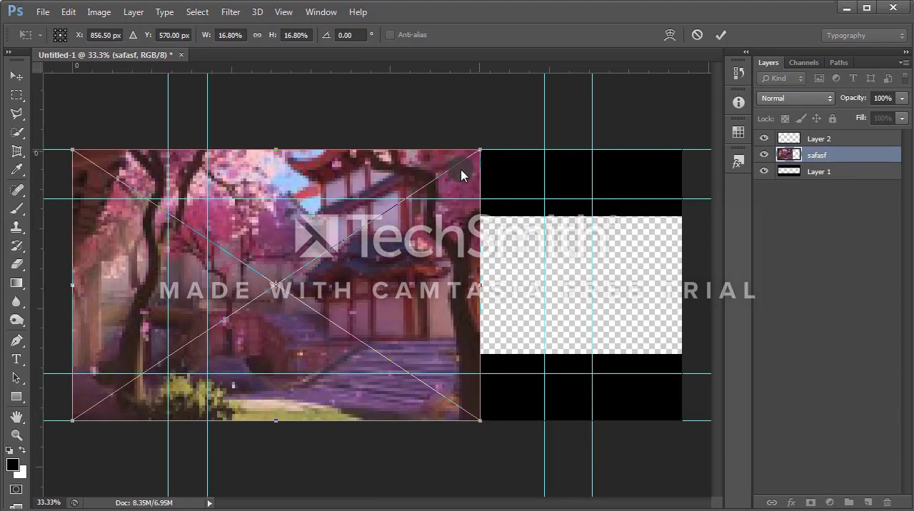
left_click_drag(480, 150, 681, 150)
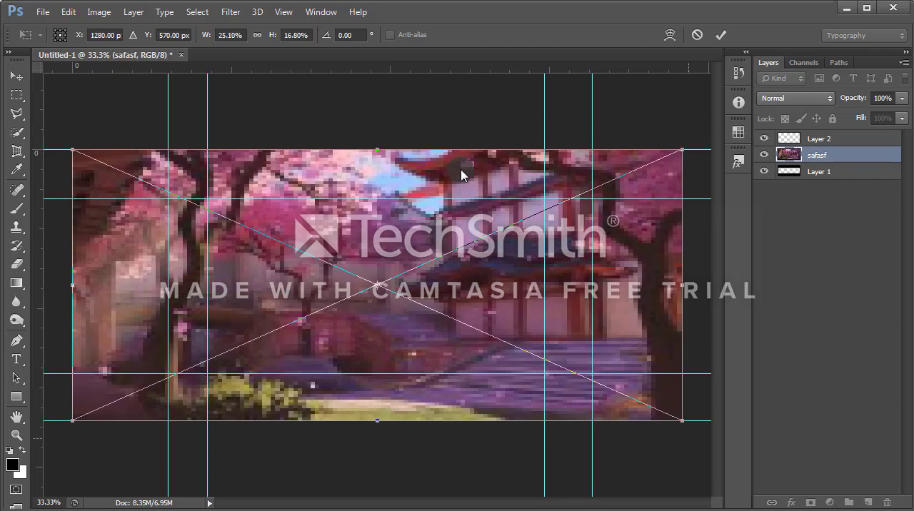
left_click_drag(682, 421, 682, 356)
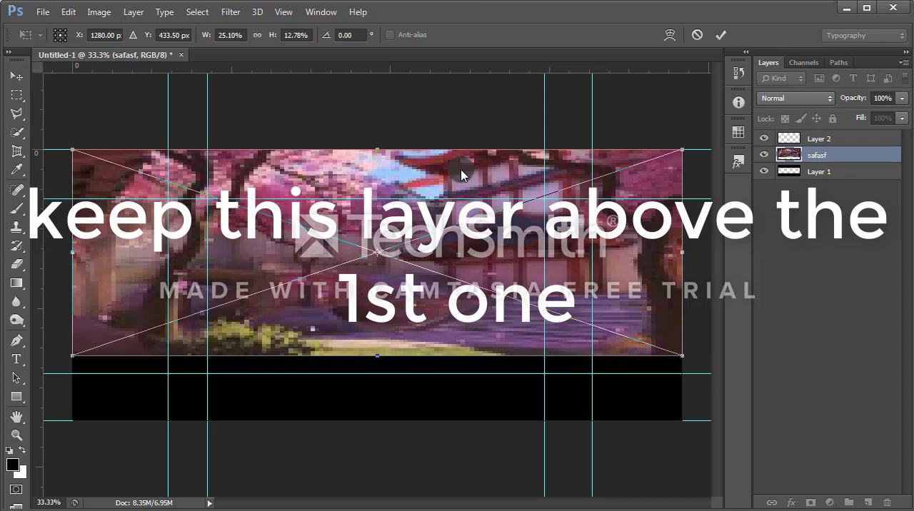
key("Return")
Step: Rasterize the safasf smart object and move Layer 1 above it in the layer order
key("b")
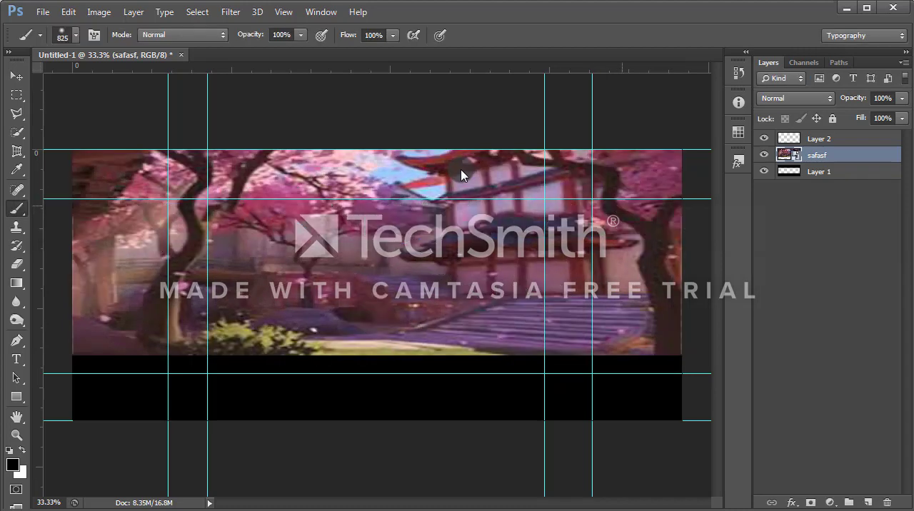
left_click(460, 175)
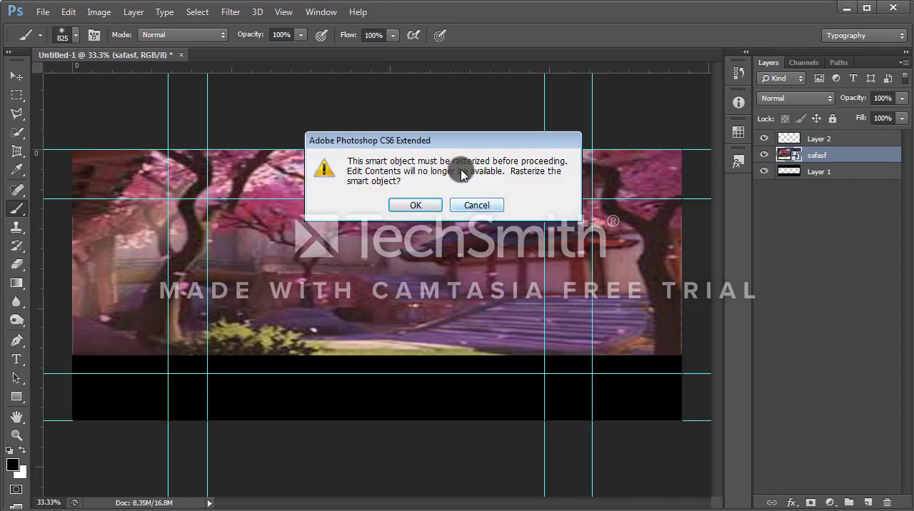
key("Return")
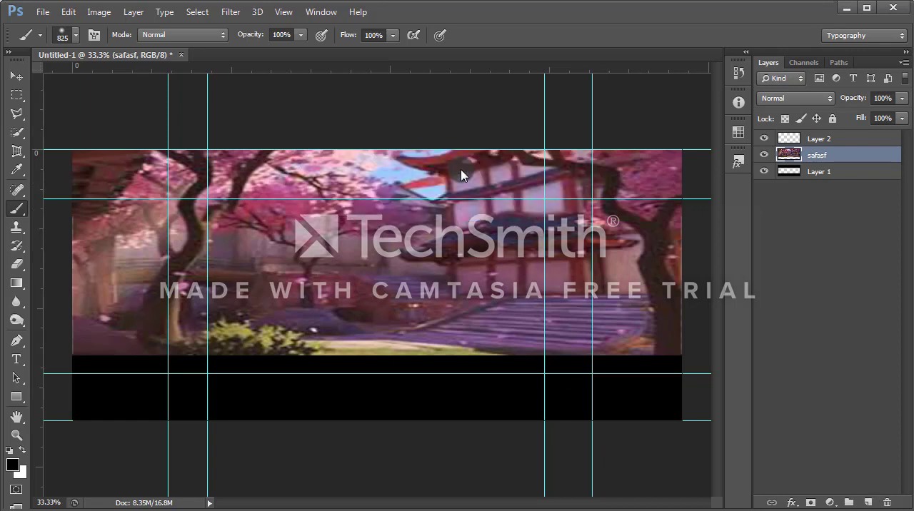
left_click_drag(819, 171, 819, 147)
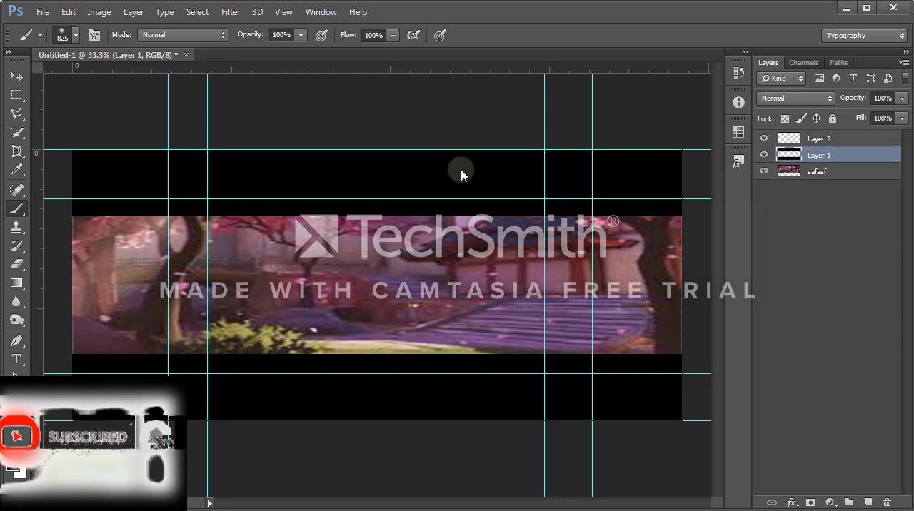
Step: Add a new layer above safasf and darken the image's side and lower edges with the soft 825-size black brush
key("alt+bracketleft")
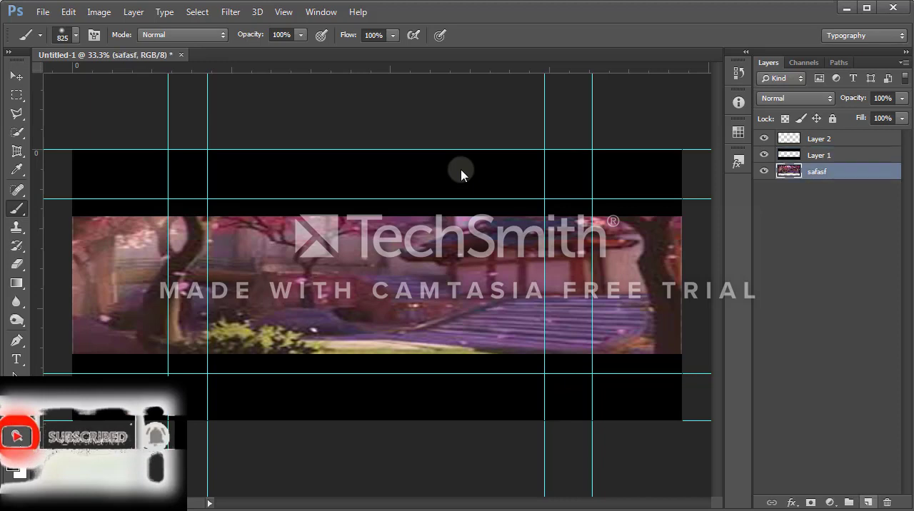
key("ctrl+shift+alt+n")
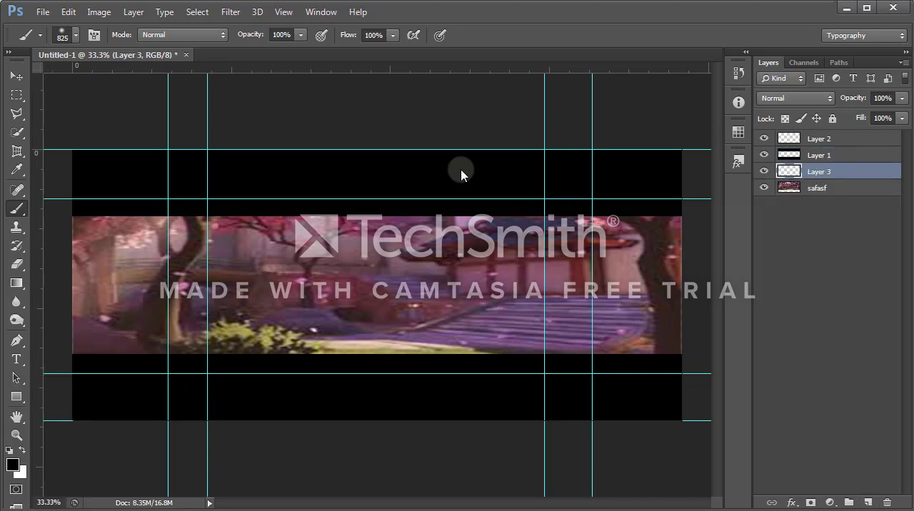
left_click(13, 465)
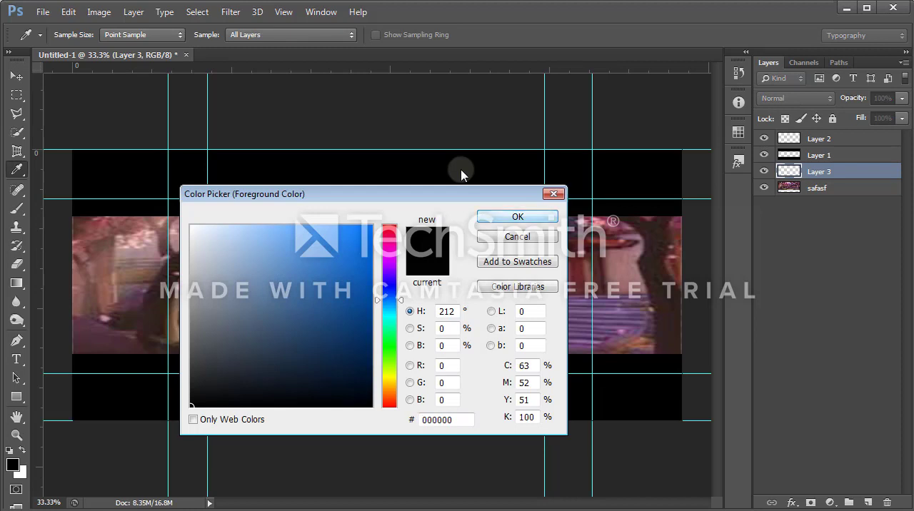
key("Return")
key("b")
mouse_move(696, 257)
left_mouse_down()
mouse_move(550, 382)
mouse_move(93, 368)
mouse_move(46, 354)
mouse_move(46, 242)
mouse_move(46, 307)
left_mouse_up()
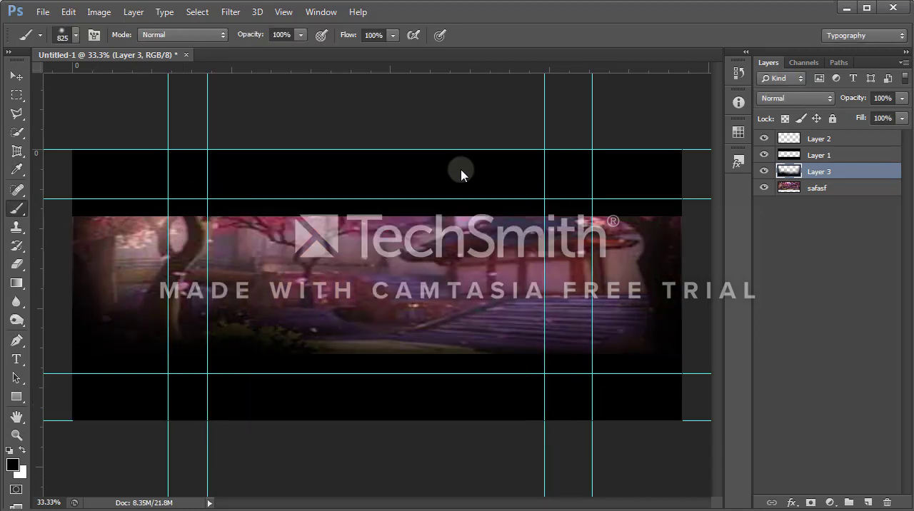
key("ctrl+z")
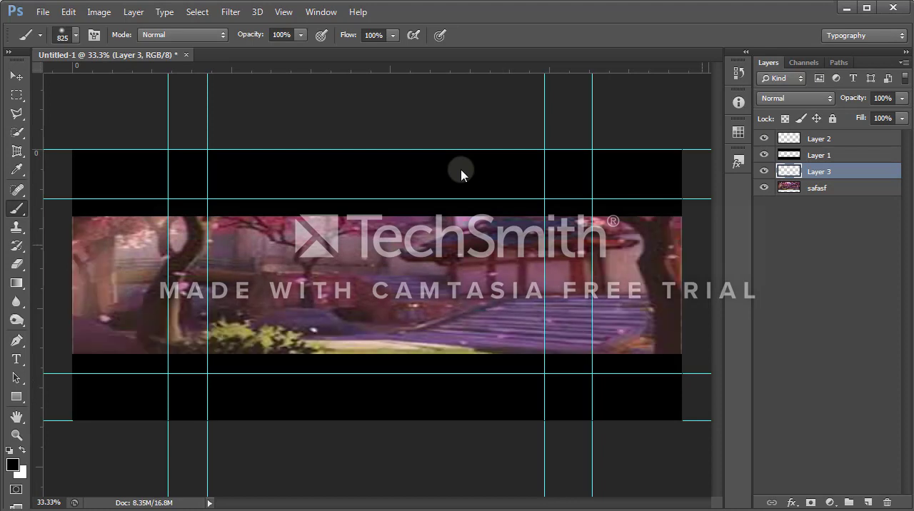
mouse_move(702, 245)
left_mouse_down()
mouse_move(632, 404)
mouse_move(453, 399)
mouse_move(183, 421)
mouse_move(33, 382)
mouse_move(43, 208)
left_mouse_up()
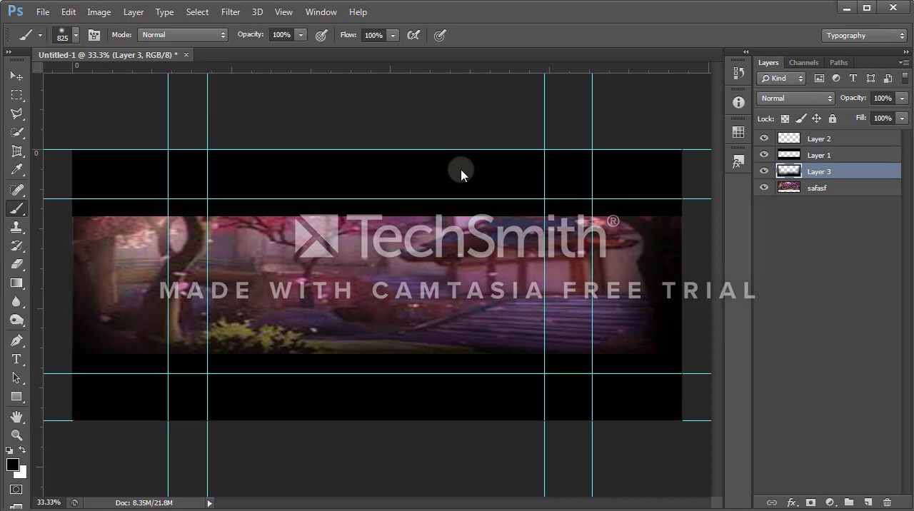
Step: Set Layer 3's blend mode to Overlay with 69% opacity in its blending options
right_click(789, 172)
left_click(766, 185)
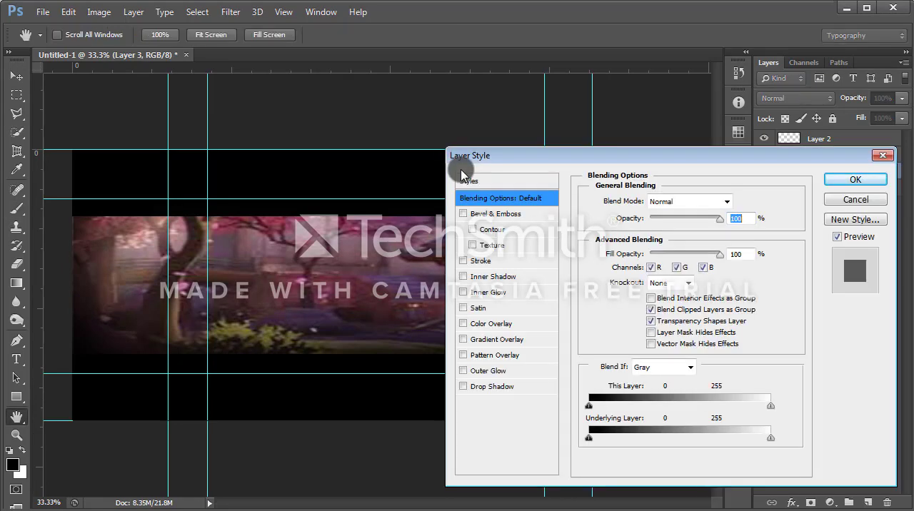
left_click(689, 201)
left_click(672, 388)
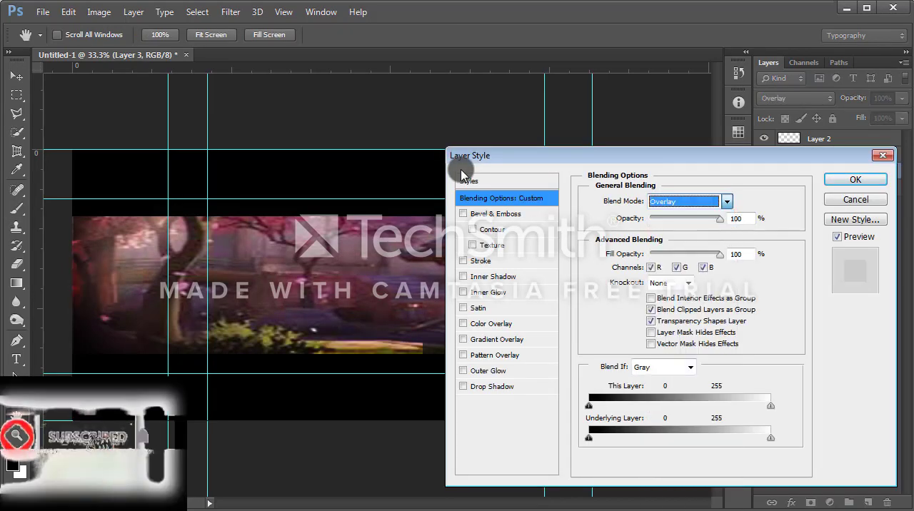
left_click_drag(720, 219, 703, 219)
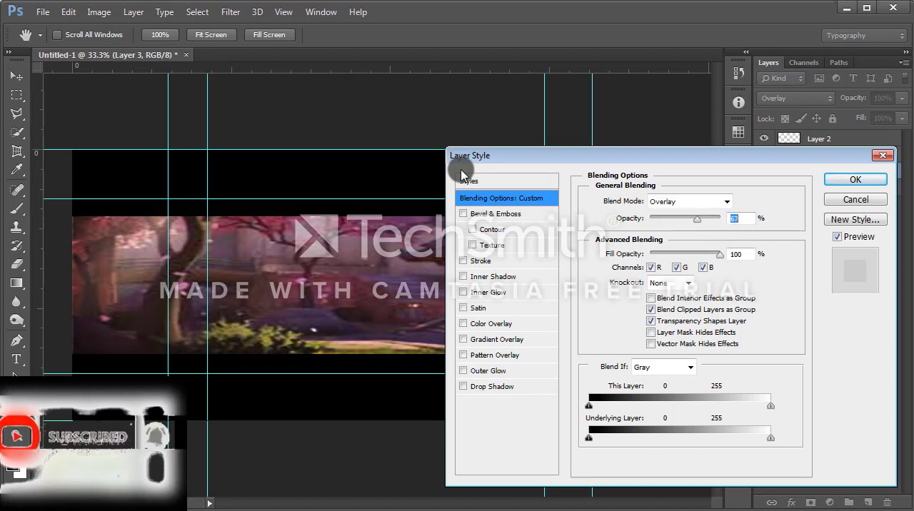
key("Return")
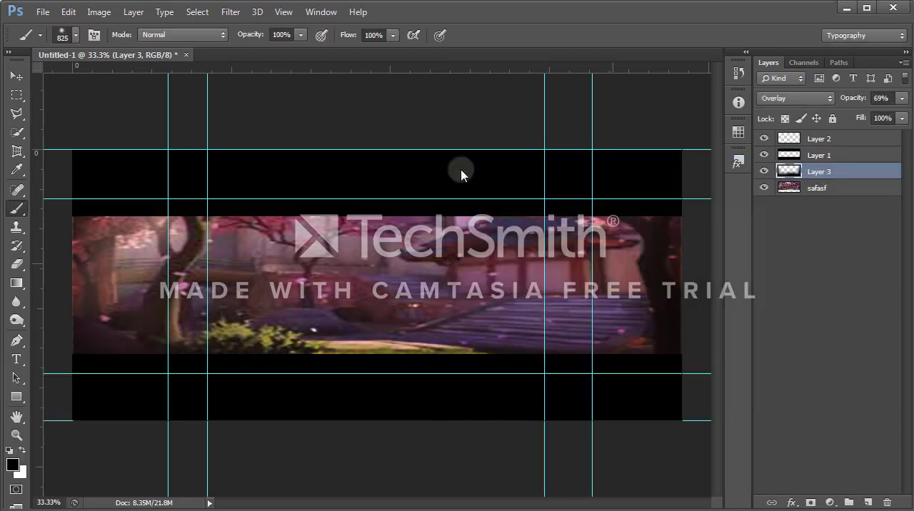
Step: Add a new layer above safasf and paint a soft white 825-size brush glow along the image's upper middle edge
left_click(817, 188)
left_click(867, 503)
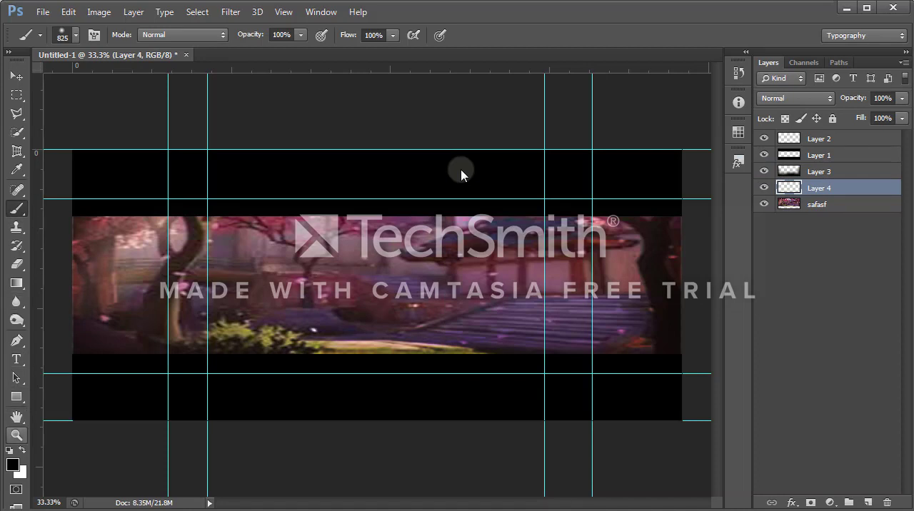
left_click(12, 464)
key("Return")
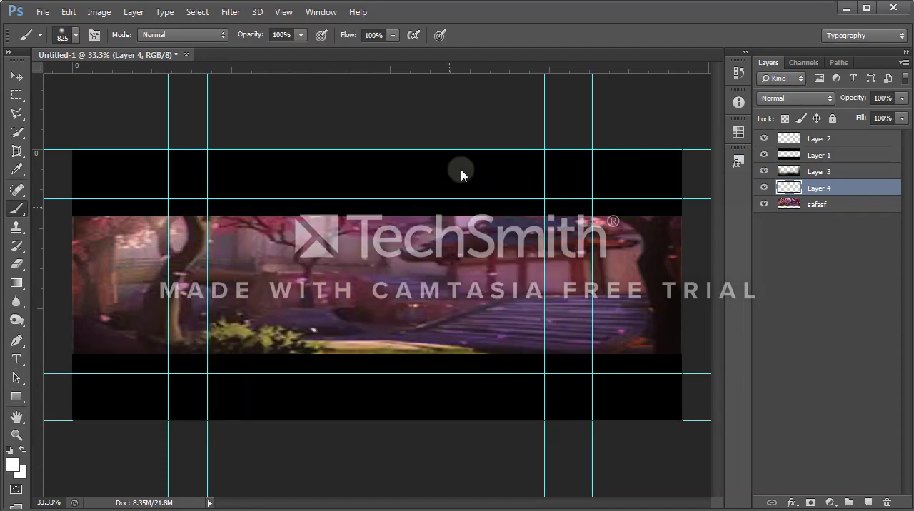
left_click(348, 177)
left_click(359, 181)
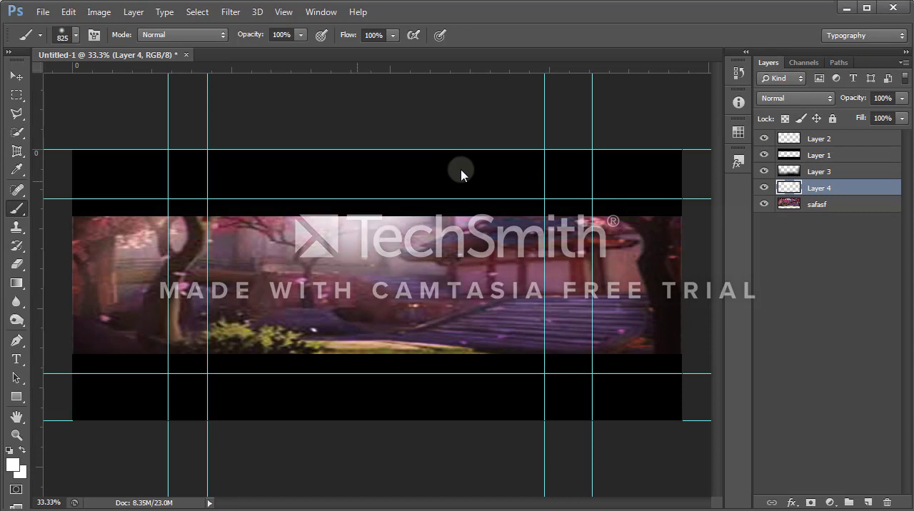
Step: Lower Layer 4's opacity slightly in its blending options
right_click(789, 188)
left_click(768, 197)
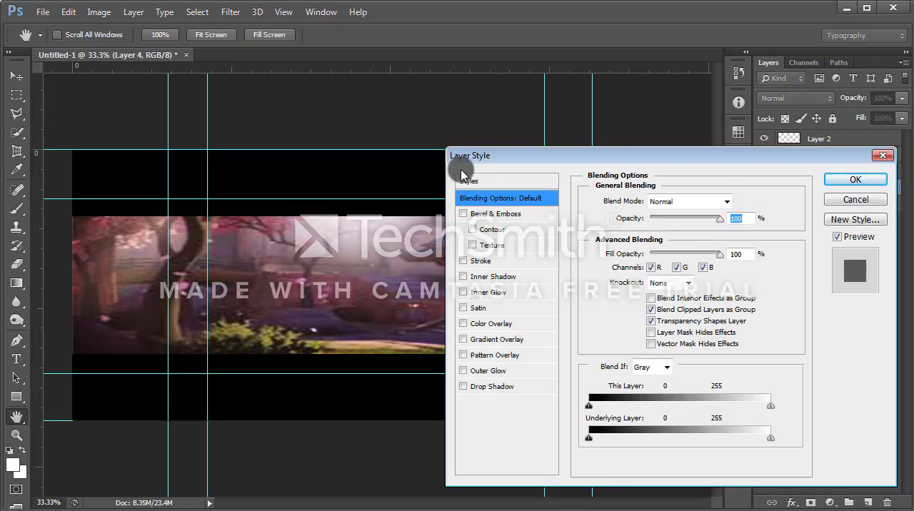
mouse_move(720, 220)
left_mouse_down()
mouse_move(698, 220)
mouse_move(714, 219)
left_mouse_up()
left_click(856, 179)
Step: Add white 6 pt BigNoodleTitling text BEST FOR ME above the safasf layer and move it to the left half of the image
left_click(842, 205)
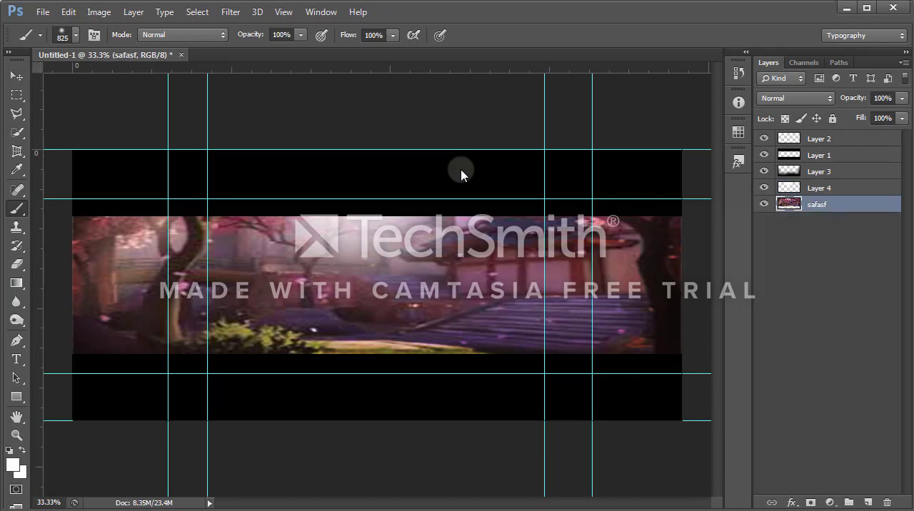
key("ctrl+shift+alt+n")
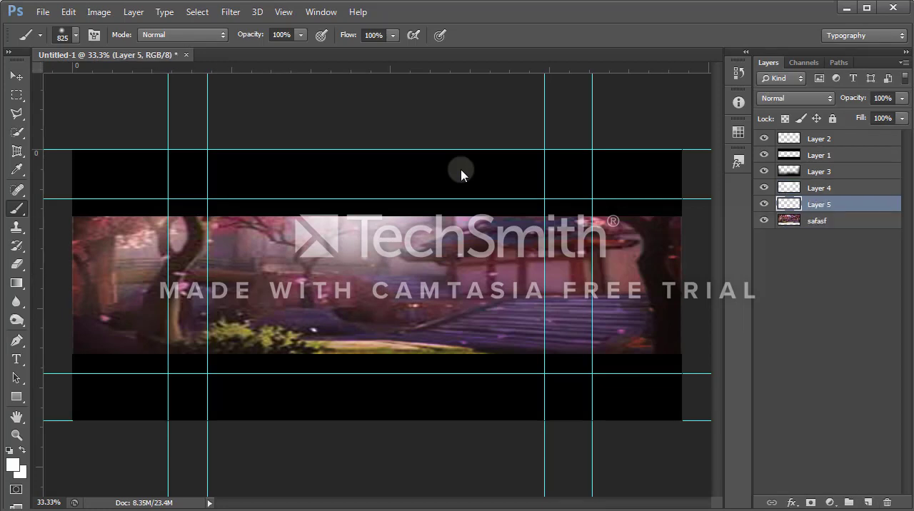
key("t")
left_click(462, 175)
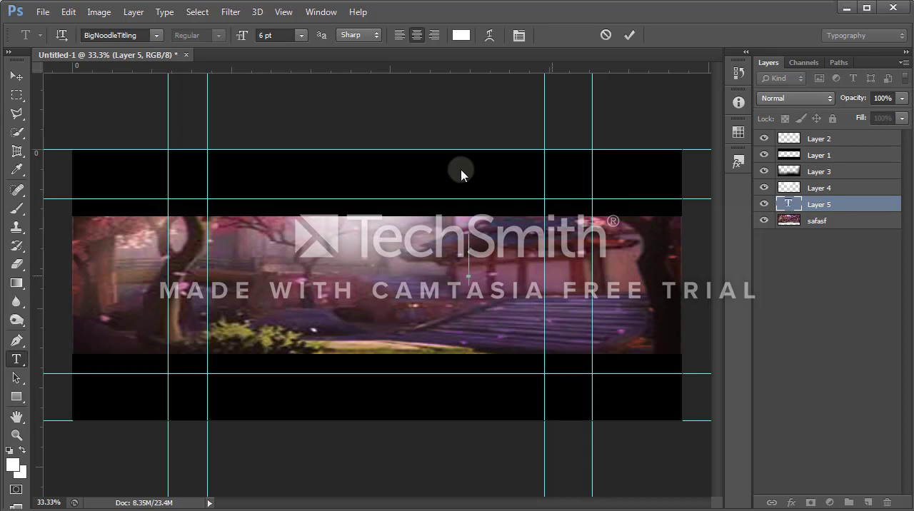
type("BEST FO")
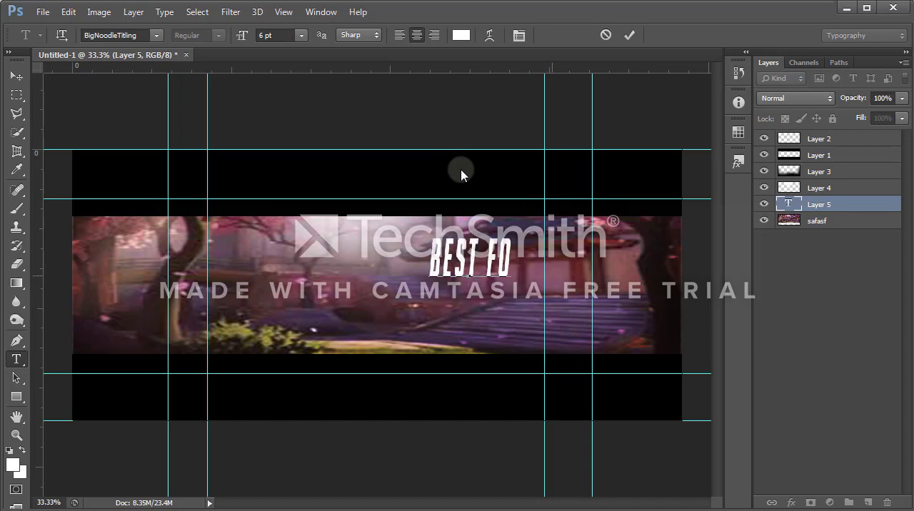
type("R ME")
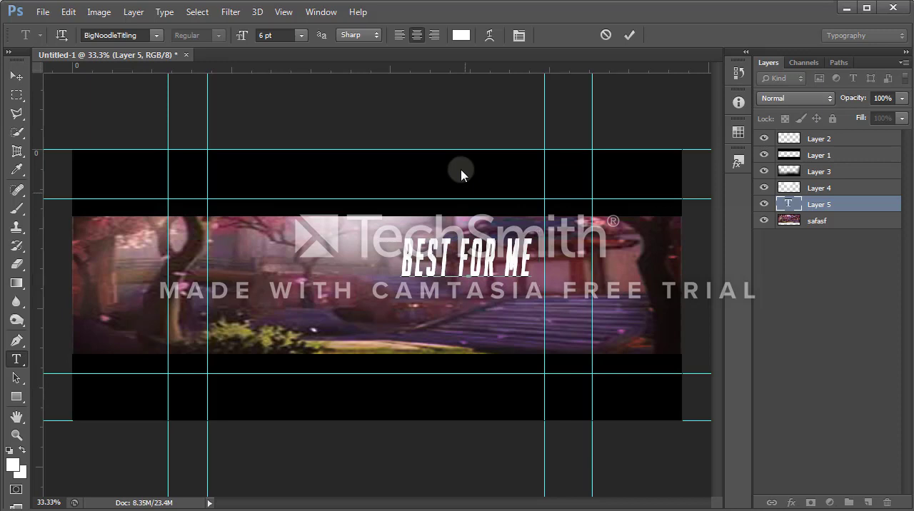
mouse_move(465, 193)
left_mouse_down()
mouse_move(327, 215)
mouse_move(270, 243)
mouse_move(219, 251)
mouse_move(309, 245)
left_mouse_up()
key("ctrl+Return")
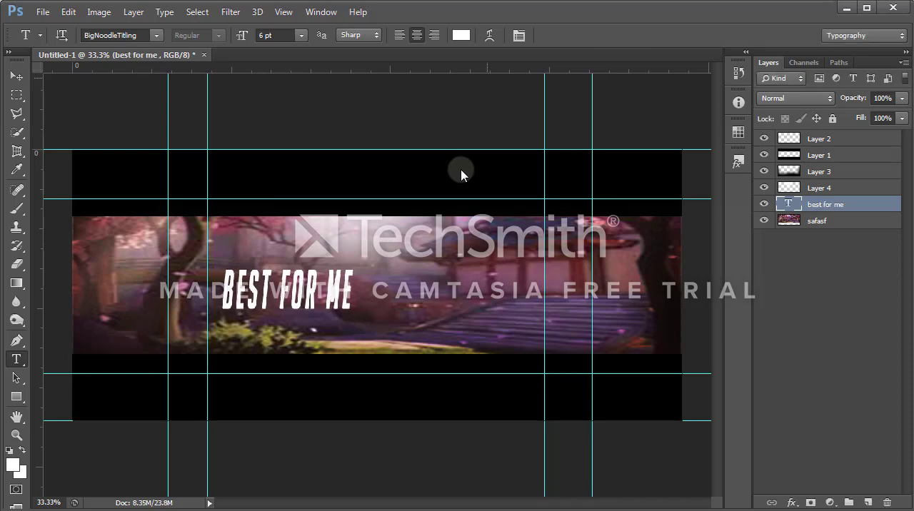
Step: Add a new layer and place the best 4 me image from the thumbnails folder into the banner
key("alt+[")
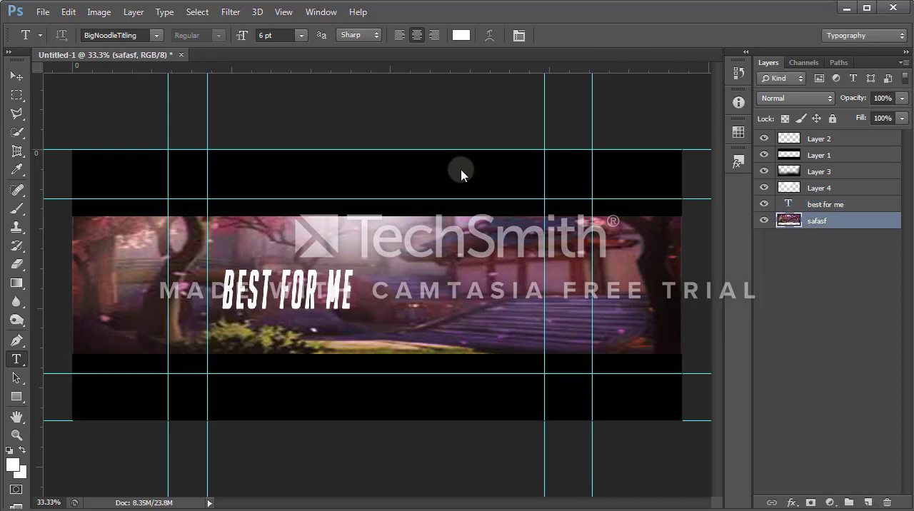
key("ctrl+alt+shift+n")
key("alt+f")
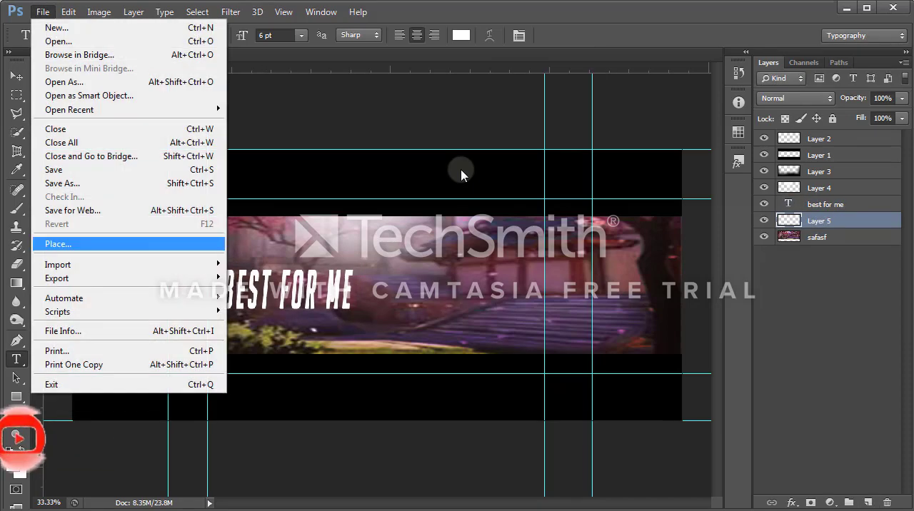
key("Up")
key("Down")
key("Return")
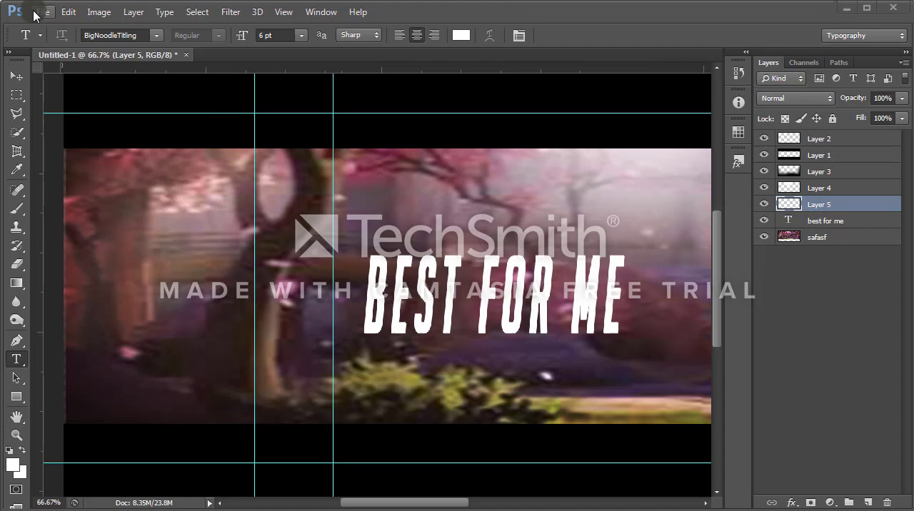
left_click(41, 13)
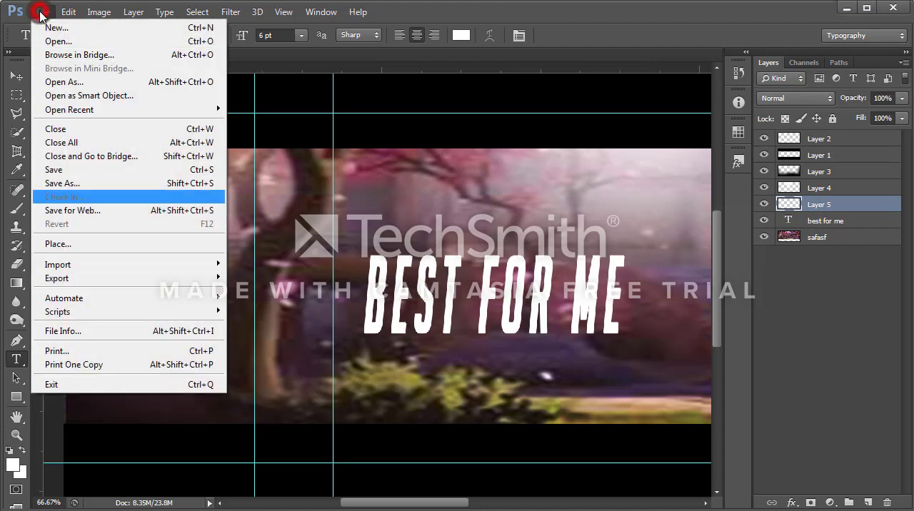
left_click(58, 245)
left_click(594, 265)
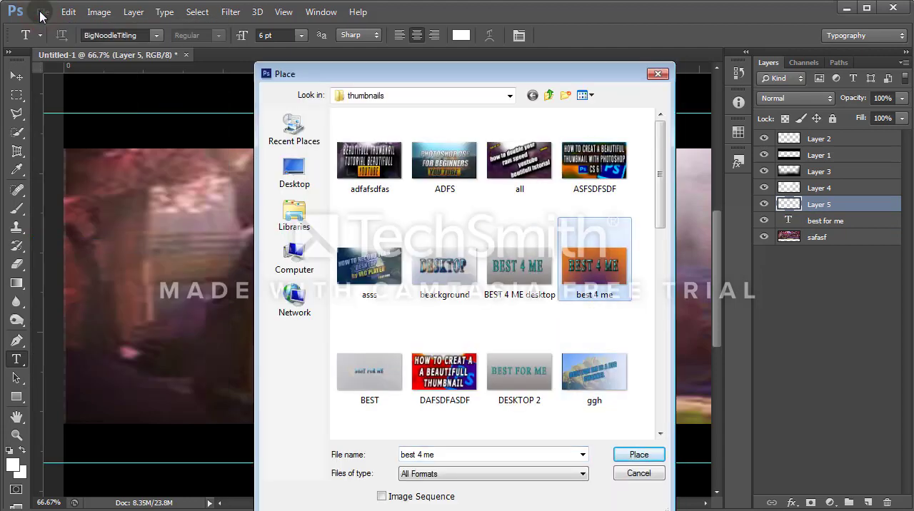
key("Return")
Step: Scale the placed best 4 me image to 1.90% width and 1.21% height, positioned just left of the BEST FOR ME text
mouse_move(551, 177)
left_mouse_down()
mouse_move(441, 224)
mouse_move(428, 242)
left_mouse_up()
left_click_drag(605, 216, 413, 253)
mouse_move(547, 118)
left_mouse_down()
mouse_move(358, 332)
mouse_move(255, 385)
left_mouse_up()
mouse_move(196, 395)
left_mouse_down()
mouse_move(506, 160)
mouse_move(683, 191)
left_mouse_up()
mouse_move(81, 167)
left_mouse_down()
mouse_move(307, 321)
mouse_move(383, 326)
mouse_move(495, 358)
left_mouse_up()
mouse_move(590, 375)
left_mouse_down()
mouse_move(299, 306)
mouse_move(169, 250)
mouse_move(200, 269)
left_mouse_up()
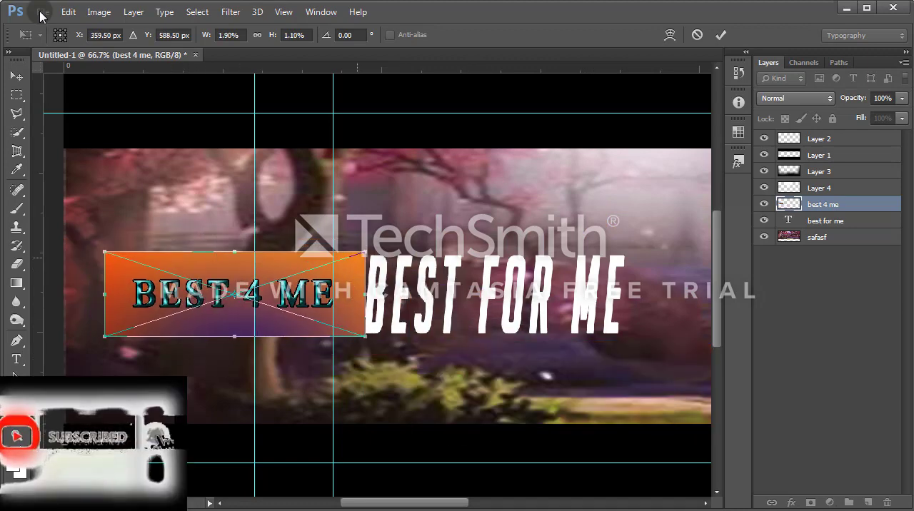
left_click_drag(365, 252, 366, 248)
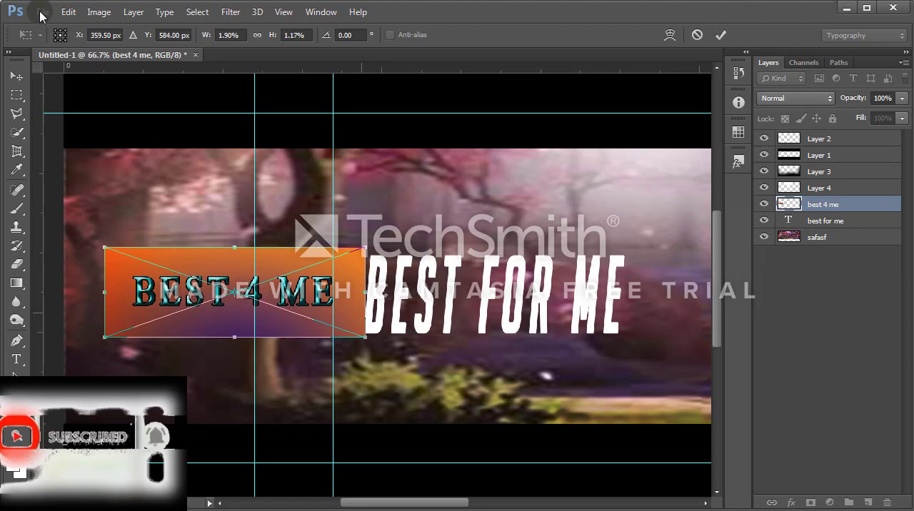
left_click_drag(366, 337, 365, 341)
mouse_move(333, 302)
left_mouse_down()
mouse_move(325, 294)
mouse_move(322, 302)
left_mouse_up()
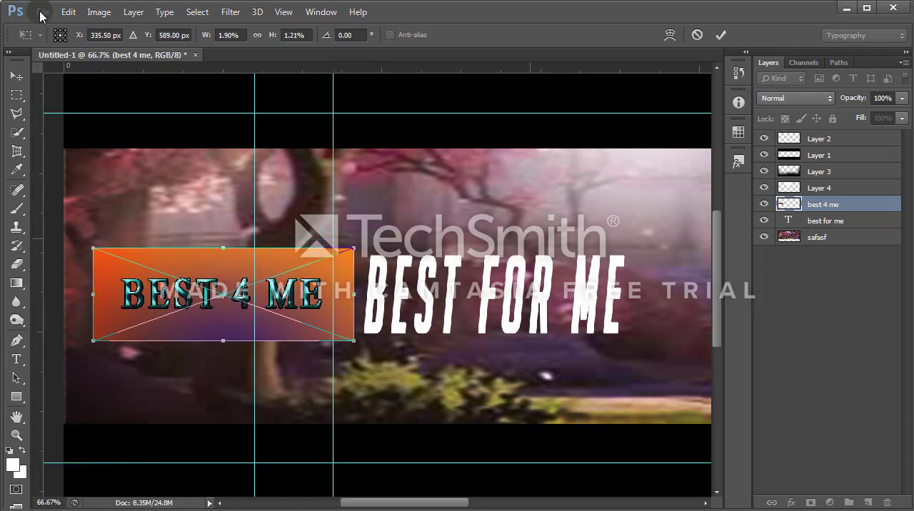
key("Return")
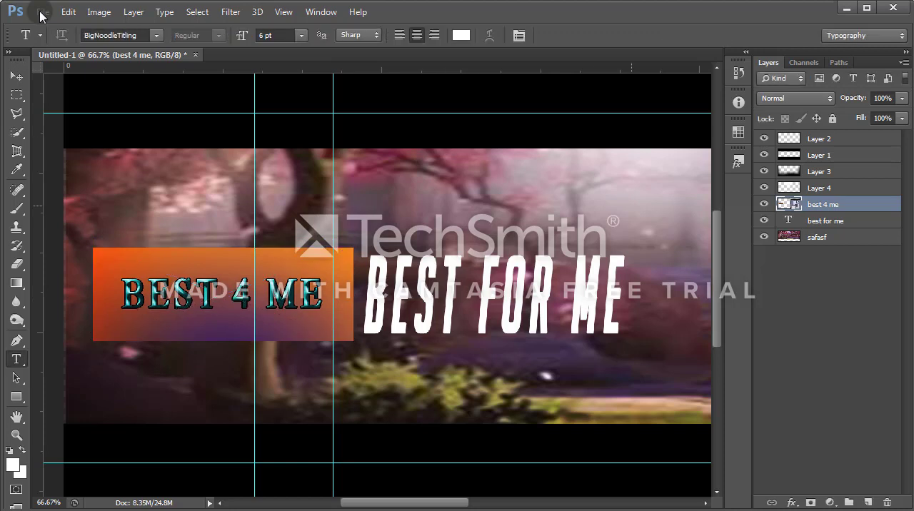
Step: Add a new layer above best 4 me and draw a white rectangle about 649 × 309 px covering the BEST FOR ME text
left_click(817, 237)
key("alt+bracketright")
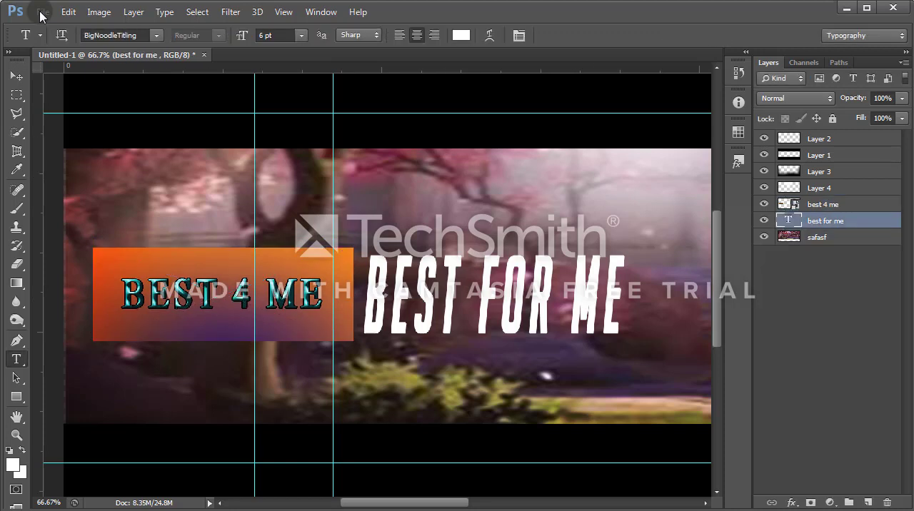
key("alt+bracketright")
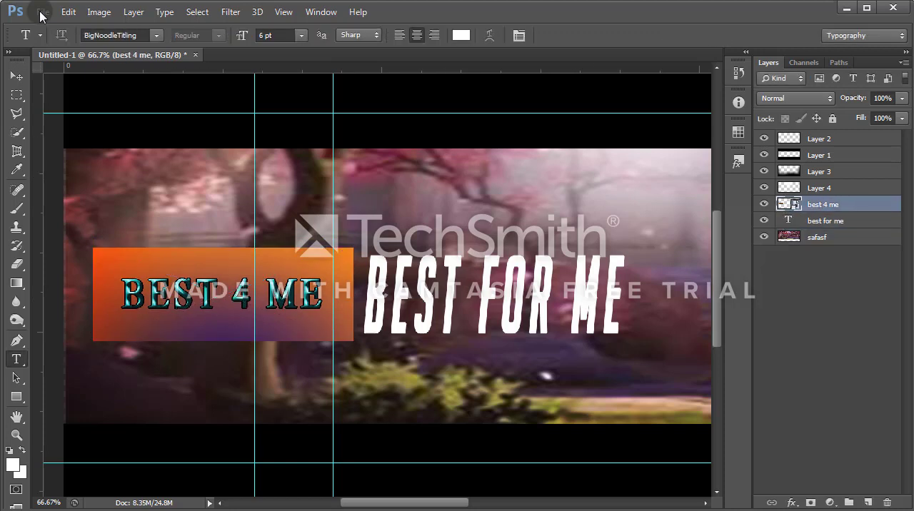
left_click(868, 503)
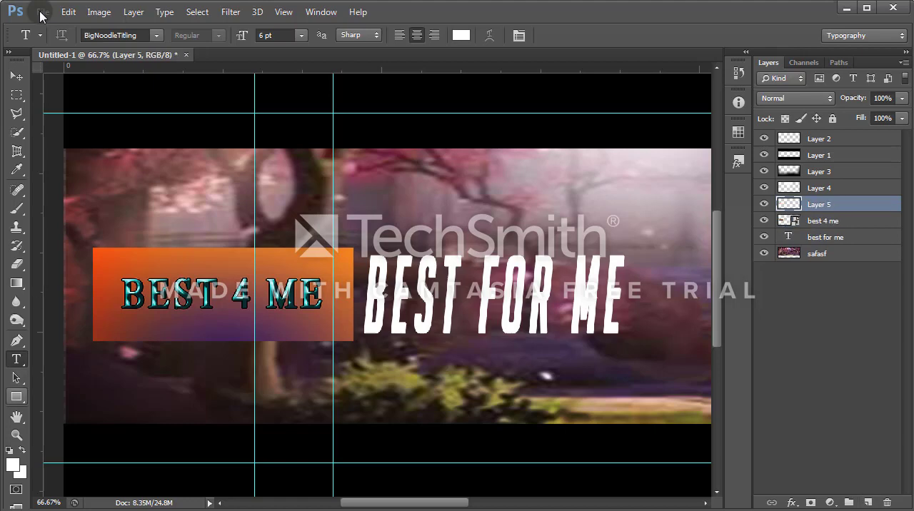
left_click(17, 397)
left_click(84, 394)
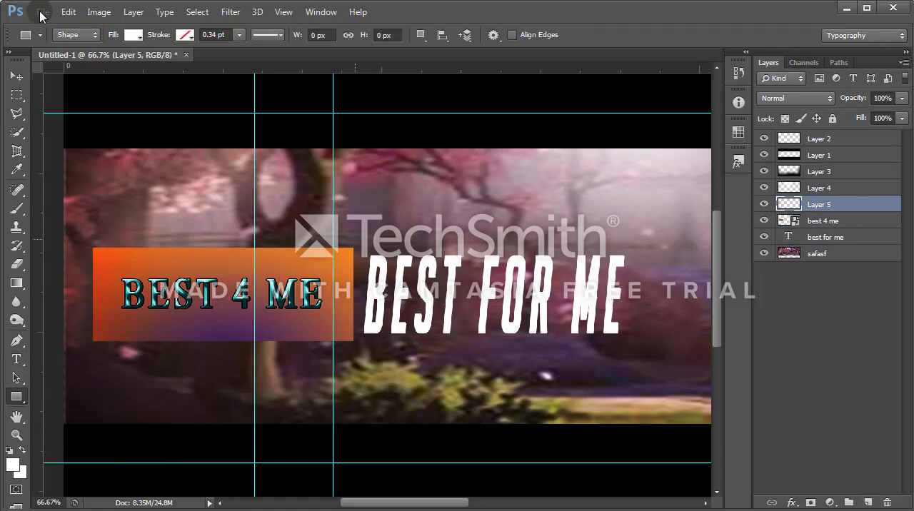
left_click(13, 465)
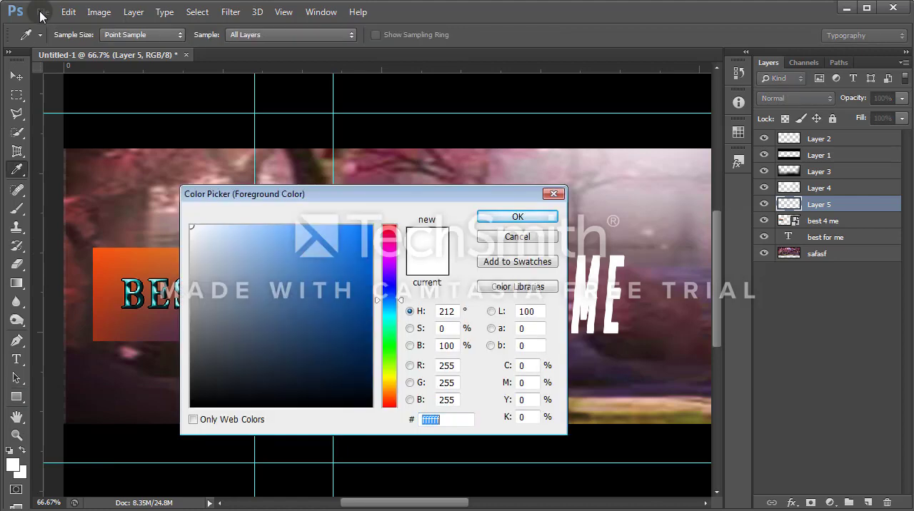
left_click(518, 217)
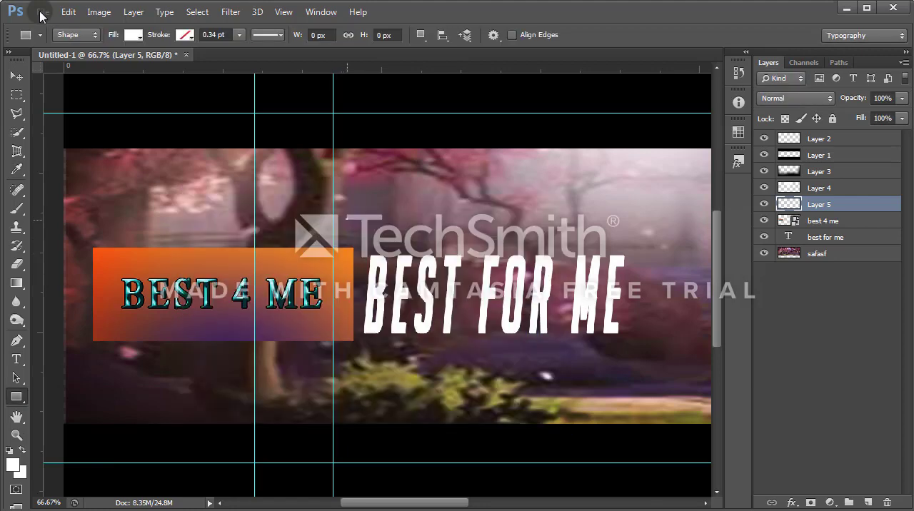
left_click_drag(345, 219, 655, 365)
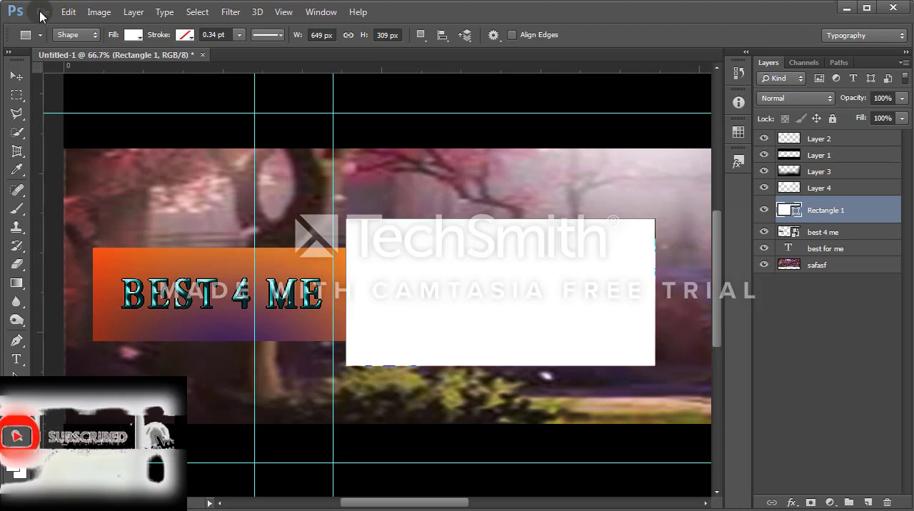
Step: Rasterize Rectangle 1 and cut the BEST FOR ME letter shapes out of it, with the best for me text layer hidden
right_click(814, 210)
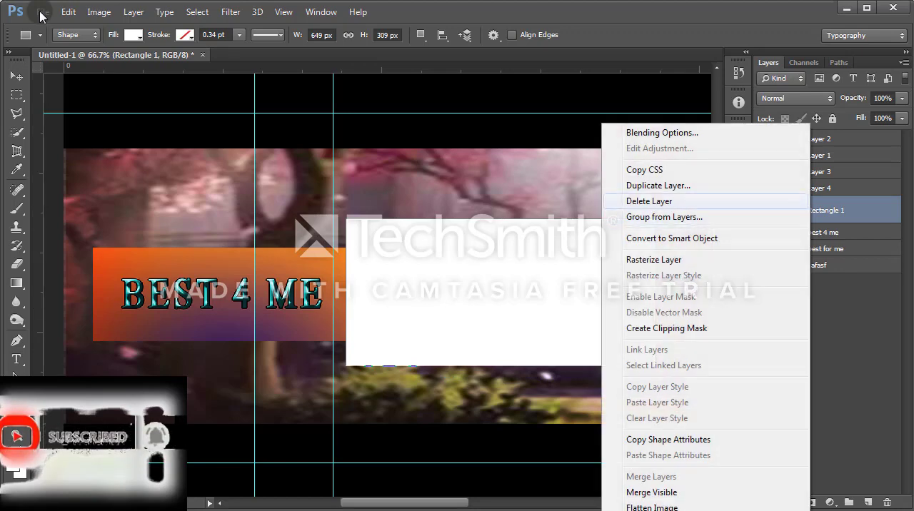
left_click(653, 260)
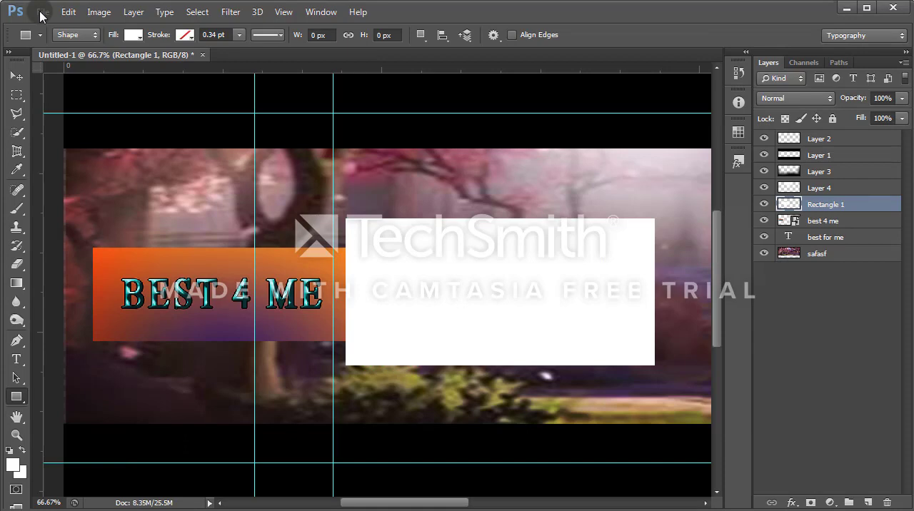
left_click(788, 237, "ctrl")
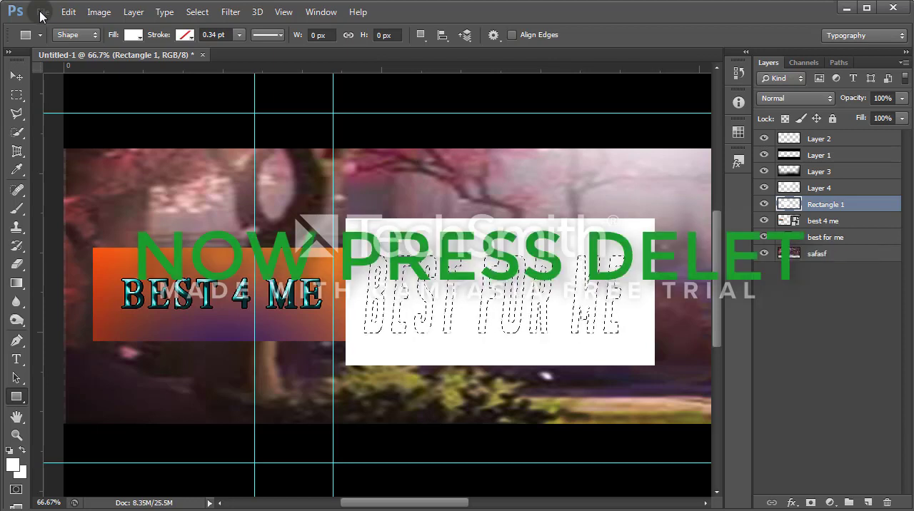
key("Delete")
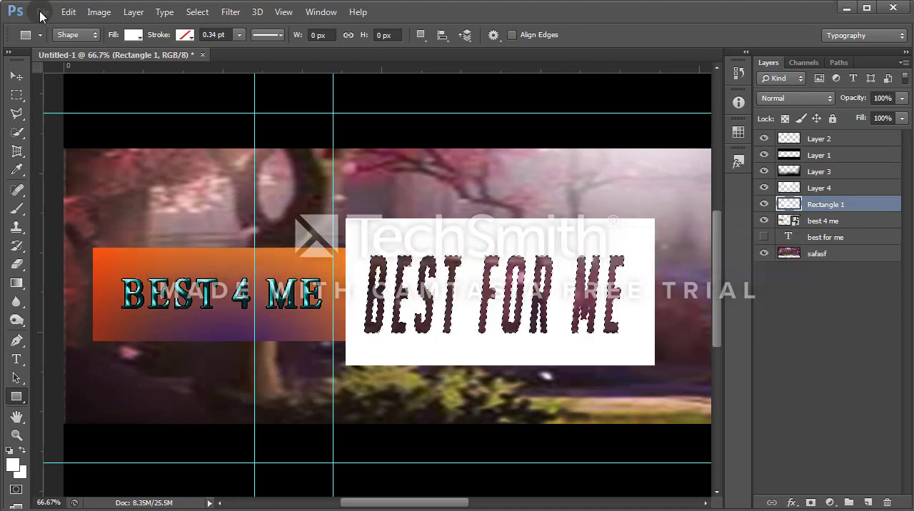
Step: Load the best 4 me image outline as a selection, expand it by 10 pixels and clear that area from Rectangle 1
key("alt+bracketleft")
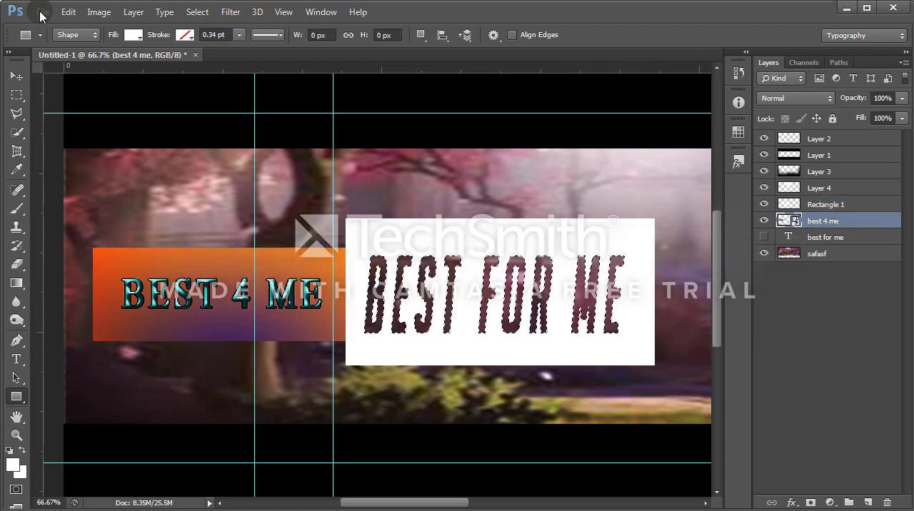
key("alt+bracketright")
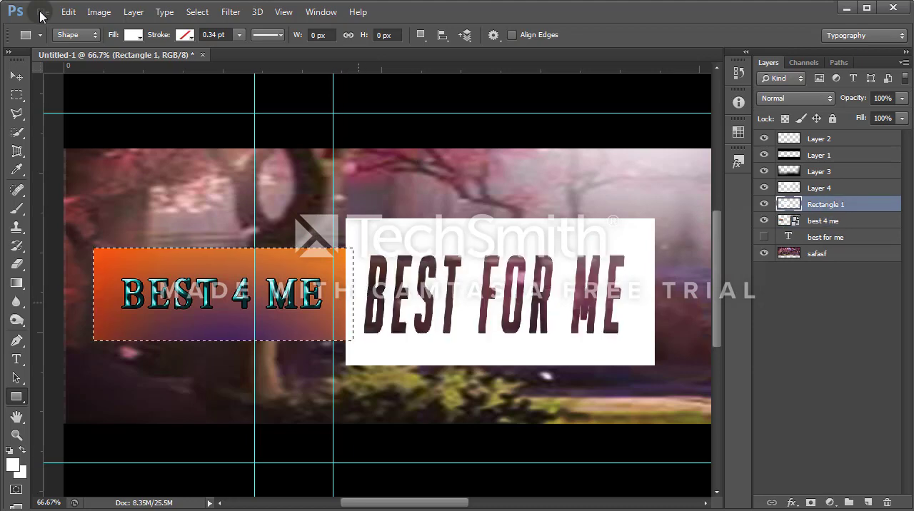
key("alt+s")
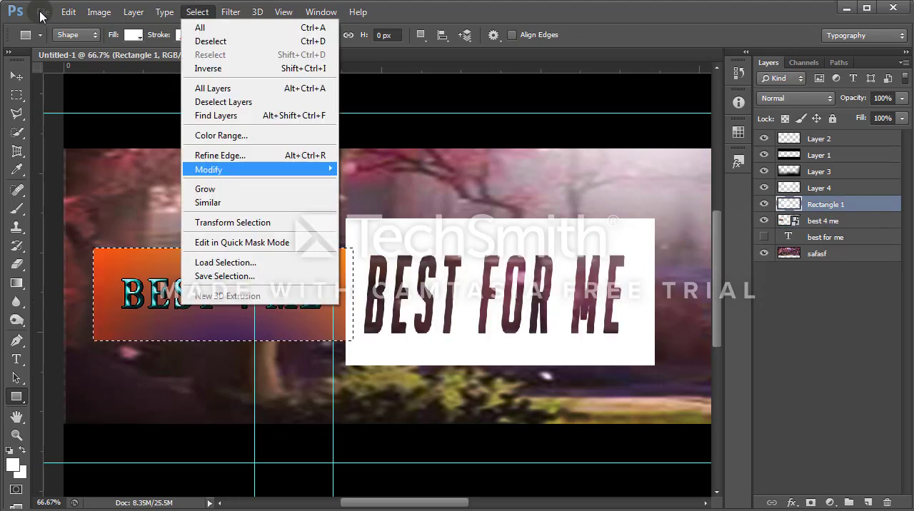
key("Right")
key("Down")
key("Down")
key("Return")
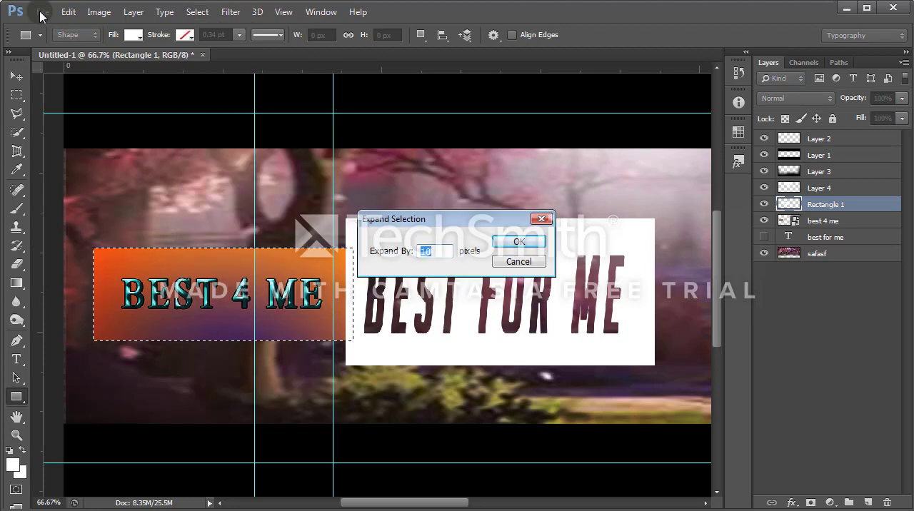
key("Return")
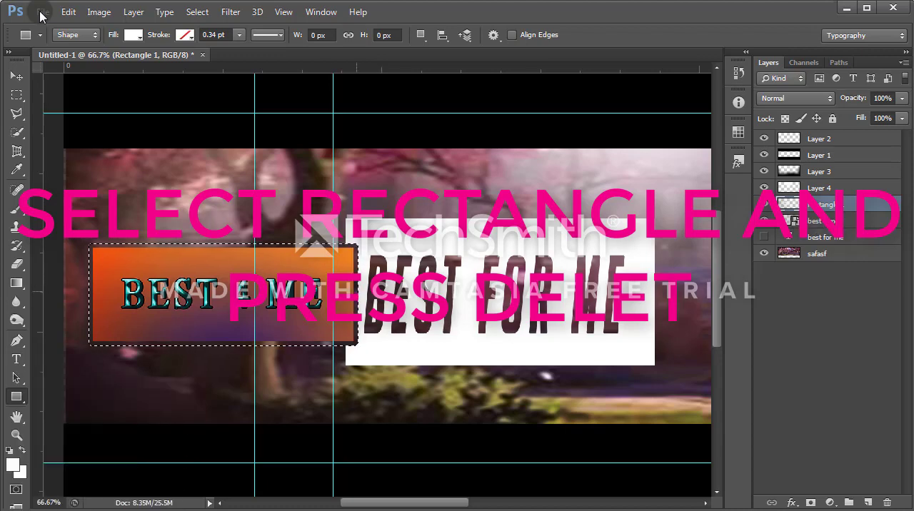
Step: Deselect the outline around the best 4 me image
key("ctrl+plus")
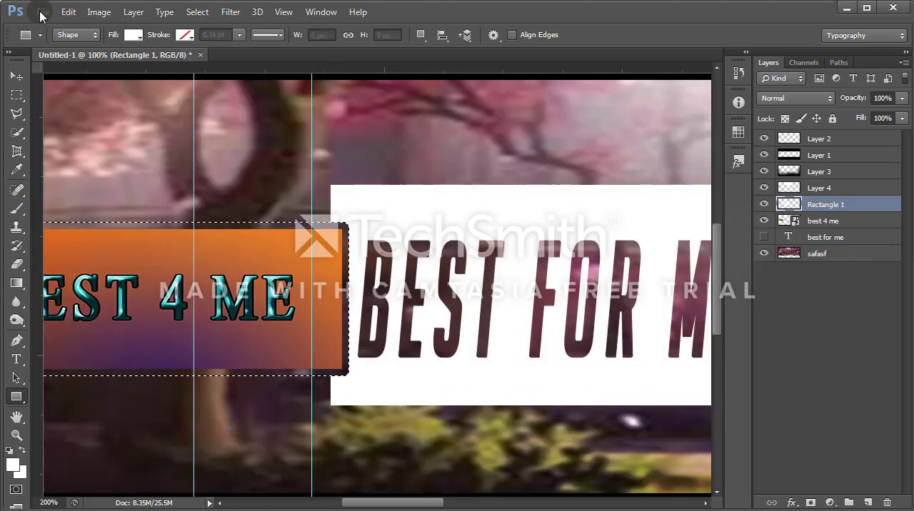
key("ctrl+plus")
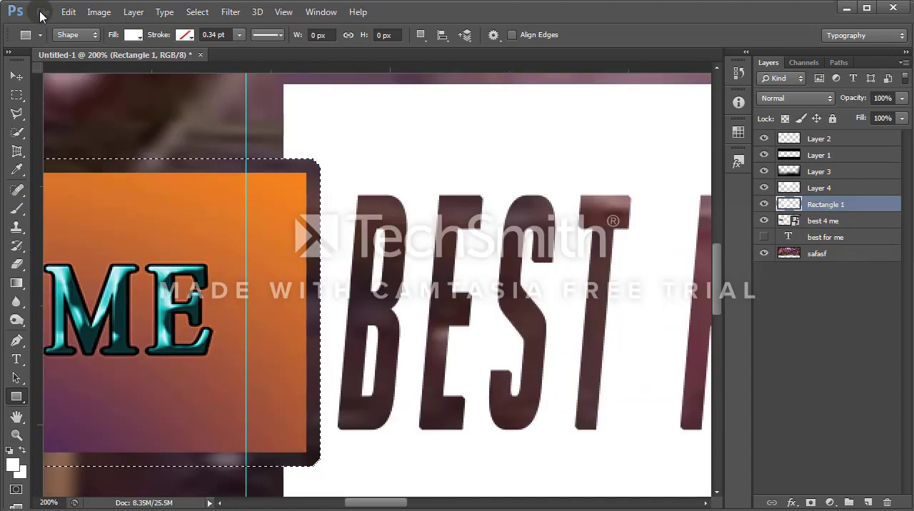
key("ctrl+d")
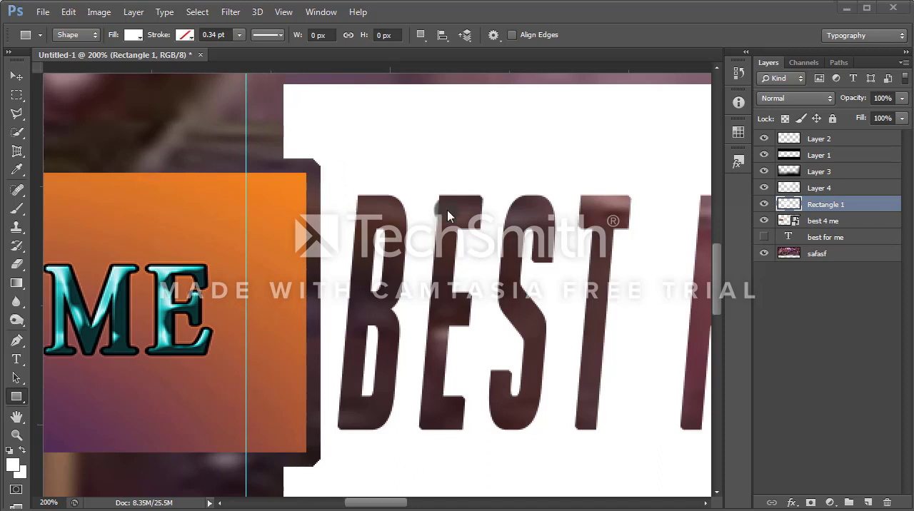
scroll(377, 285, "down", 4)
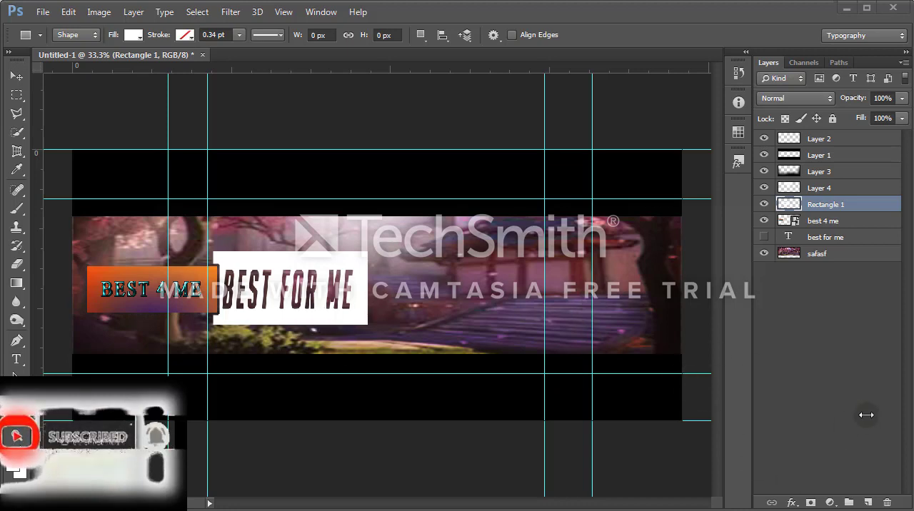
Step: Add a new layer with the white 6 pt BigNoodleTitling text WEL COME TO MY CHANNEL! at the upper right of the background picture
left_click(867, 503)
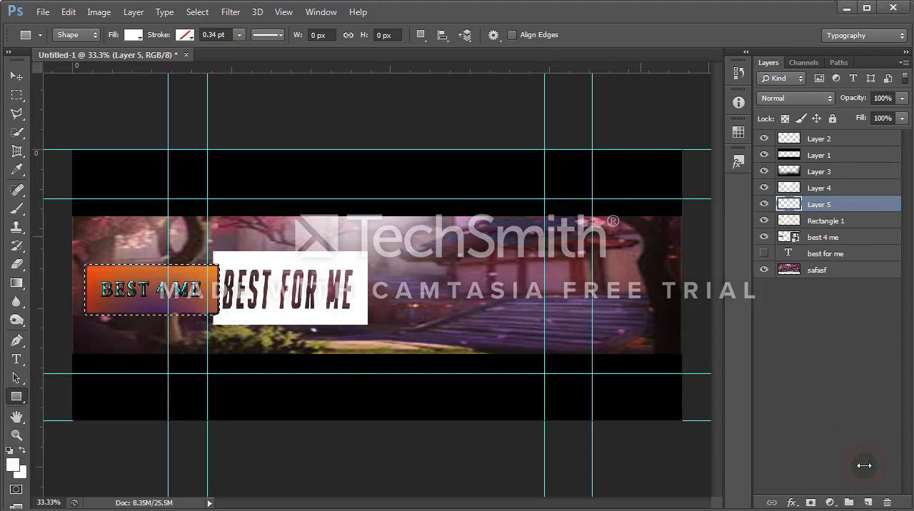
key("t")
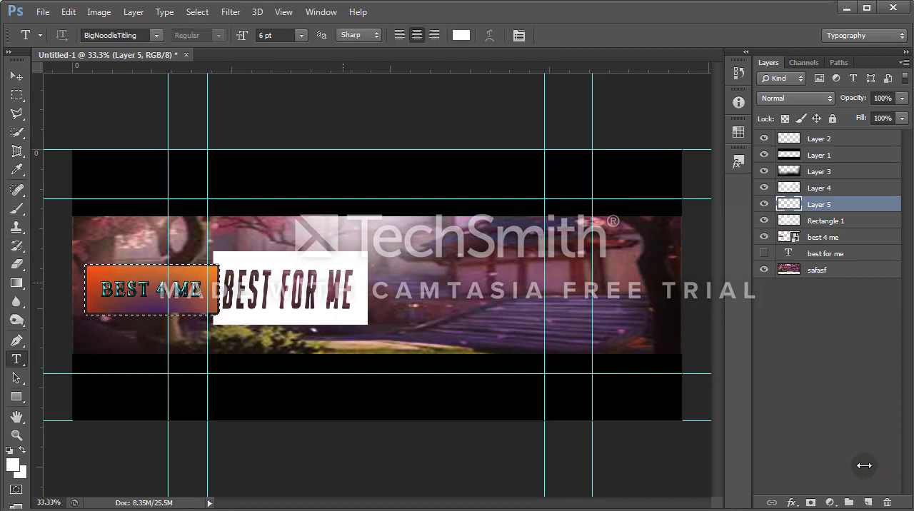
left_click(468, 282)
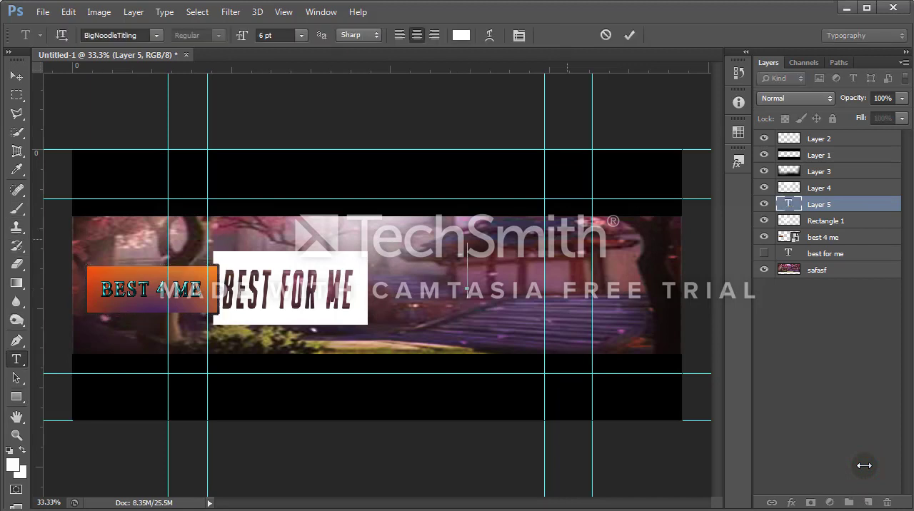
type("WEL CO")
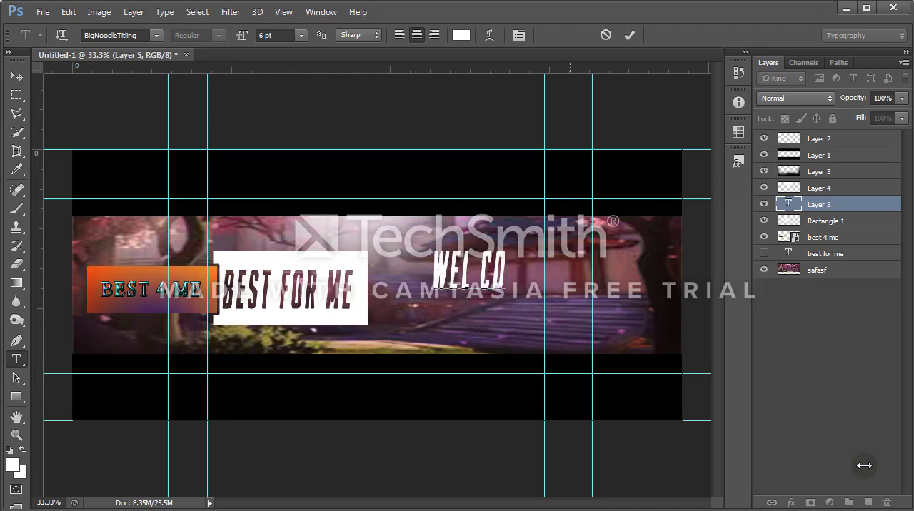
type("ME TO MY")
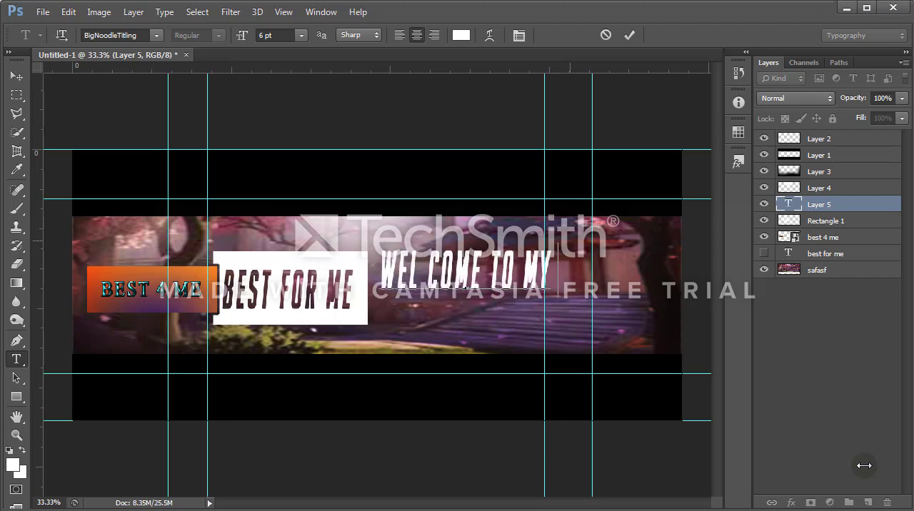
type(" CHANNEL")
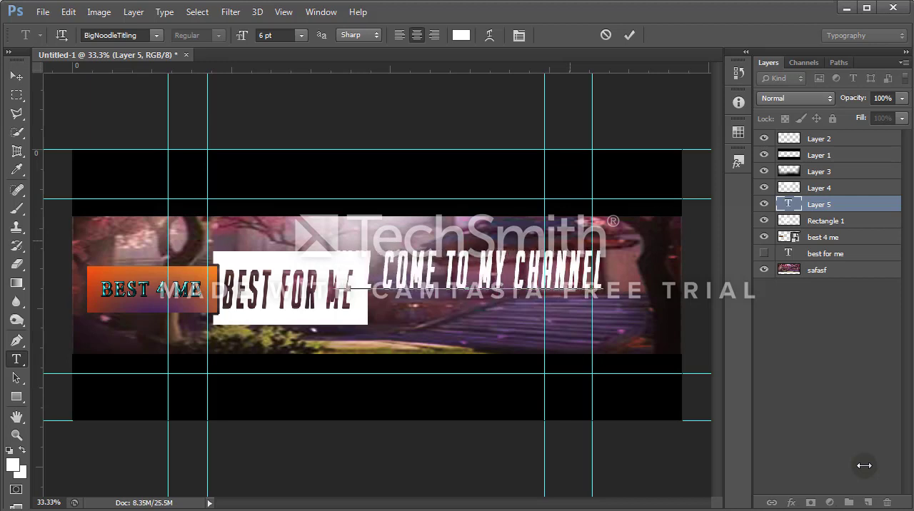
type("!")
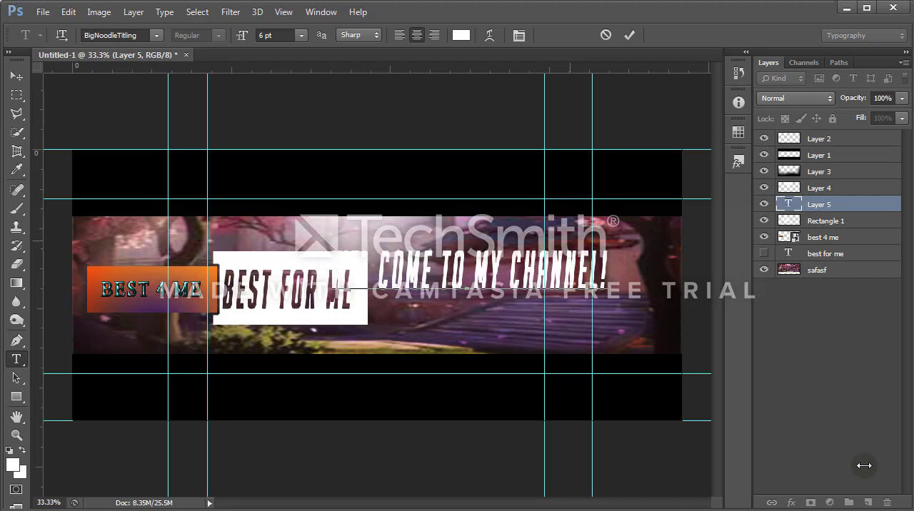
mouse_move(495, 228)
left_mouse_down()
mouse_move(545, 231)
mouse_move(547, 203)
left_mouse_up()
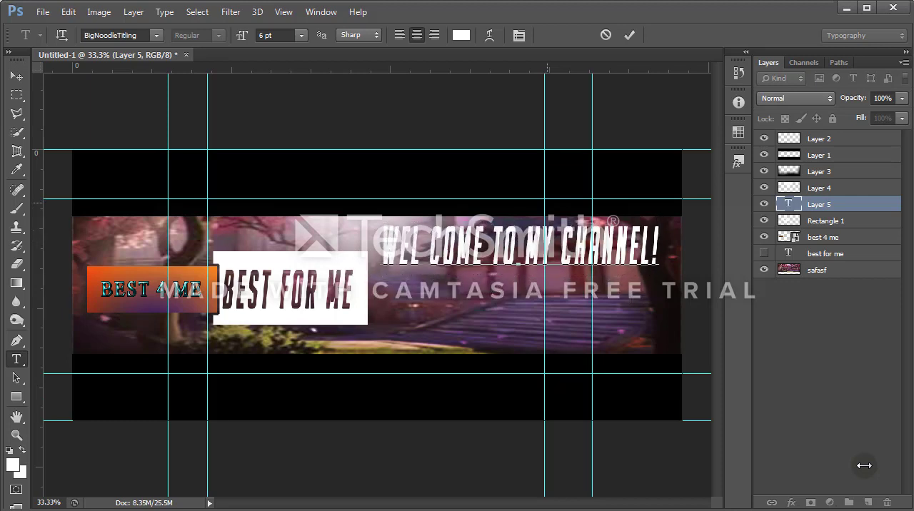
left_click(629, 35)
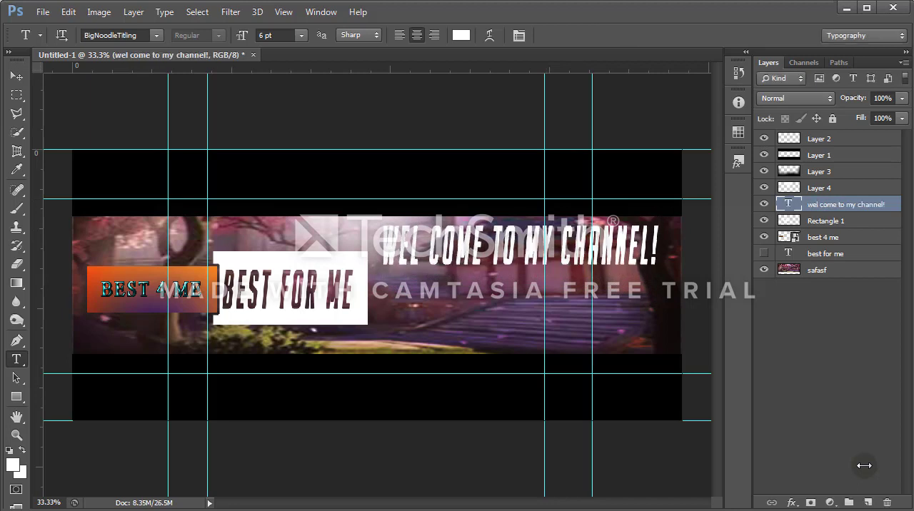
Step: Free-transform the WEL COME TO MY CHANNEL! text to a 6.14 pt size, slightly narrower and nearer the picture's right edge
key("ctrl+t")
mouse_move(656, 219)
left_mouse_down()
mouse_move(671, 217)
mouse_move(0, 510)
left_mouse_up()
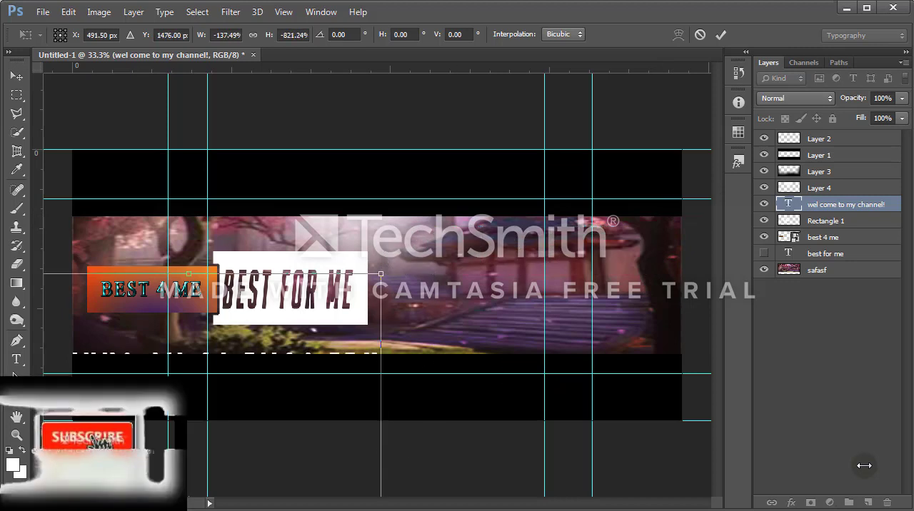
key("Escape")
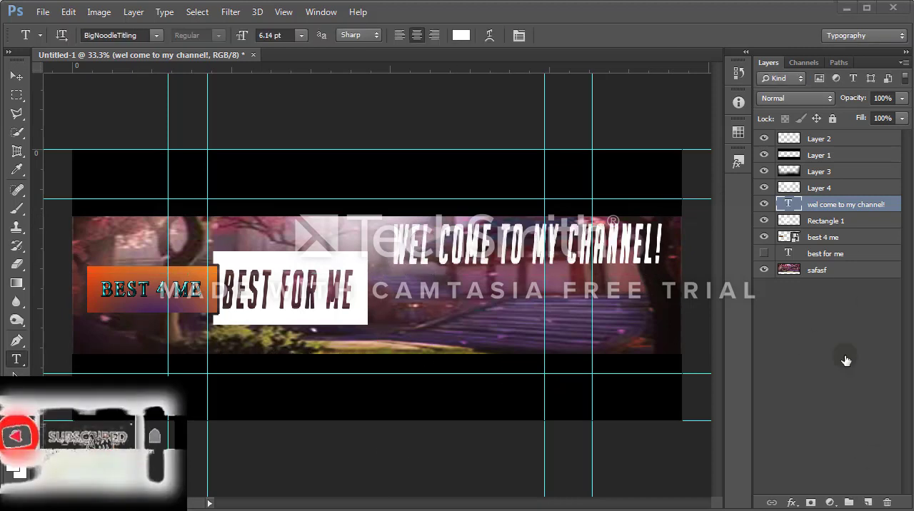
Step: Add a new layer with the 6 pt text LIVE, placed below the end of the welcome text
left_click(868, 503)
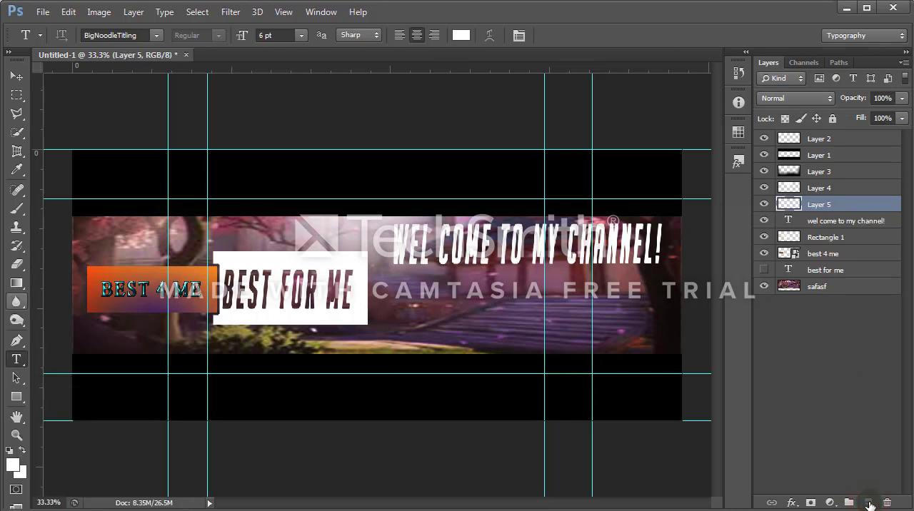
left_click(515, 314)
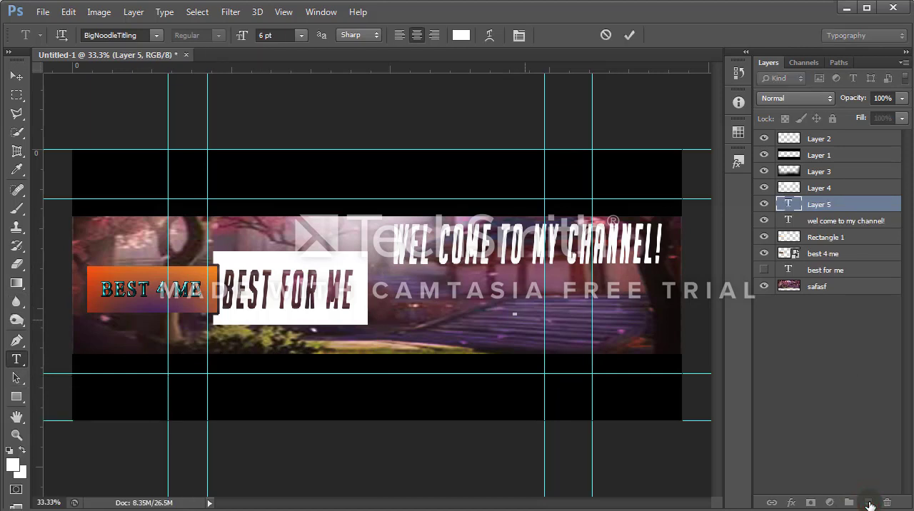
type("LIVE")
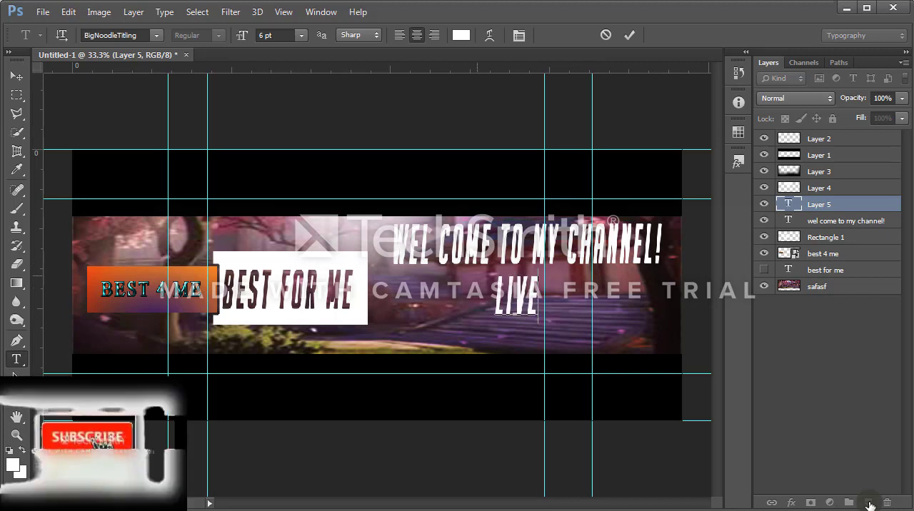
left_click_drag(465, 267, 577, 281)
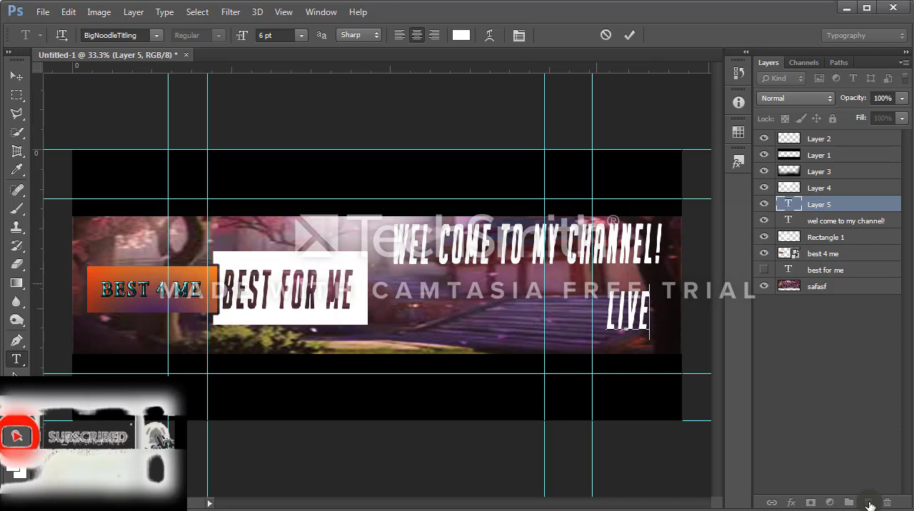
Step: Draw a white rounded rectangle about 253 × 231 px with a 10 px radius over the LIVE text and rasterize it
right_click(17, 396)
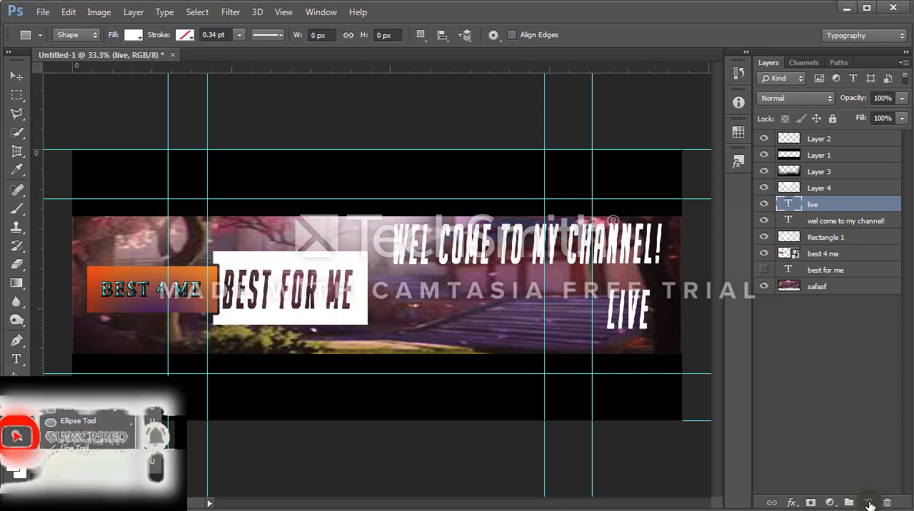
left_click(69, 409)
left_click_drag(597, 280, 659, 335)
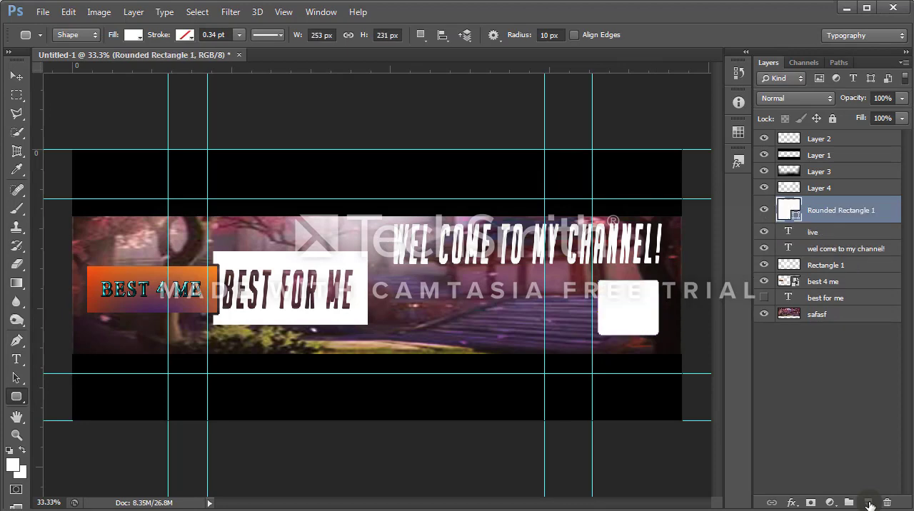
right_click(832, 209)
left_click(714, 260)
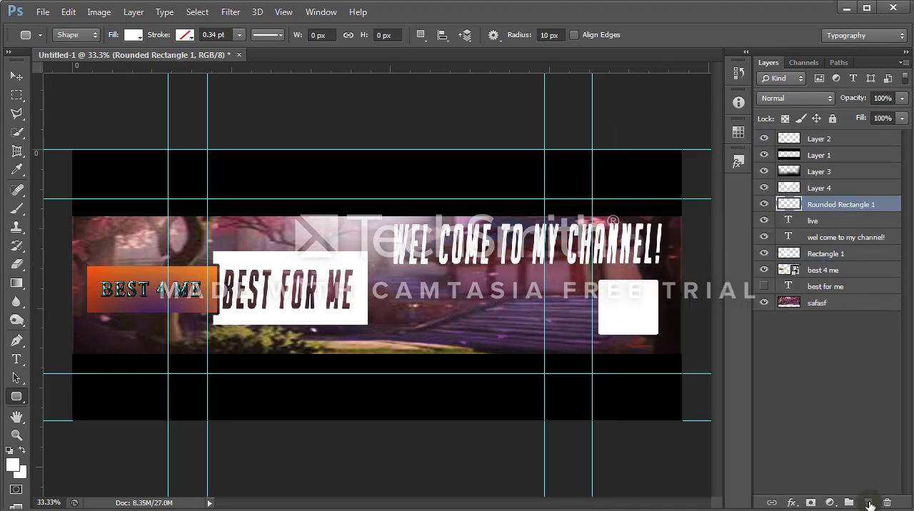
Step: Give Rounded Rectangle 1 a Color Overlay of ff0000 at 100% opacity and move its layer beneath the live text layer
double_click(885, 205)
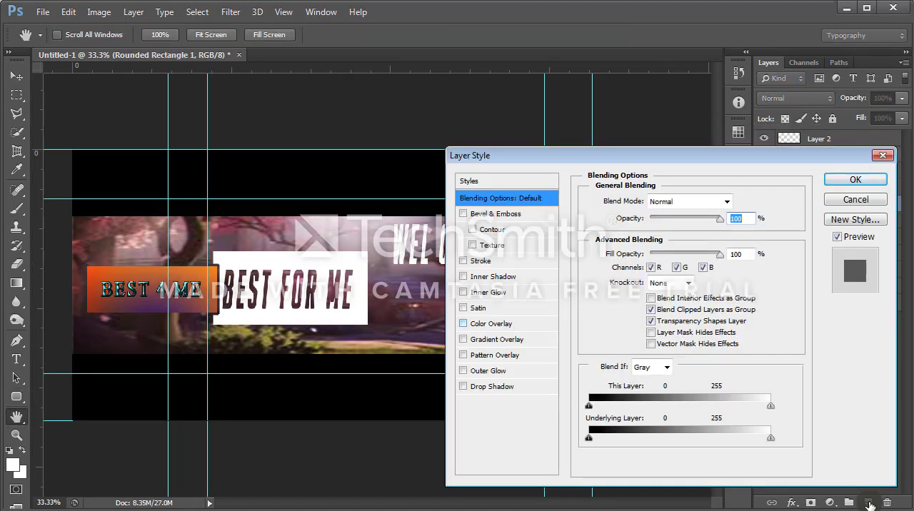
left_click(492, 324)
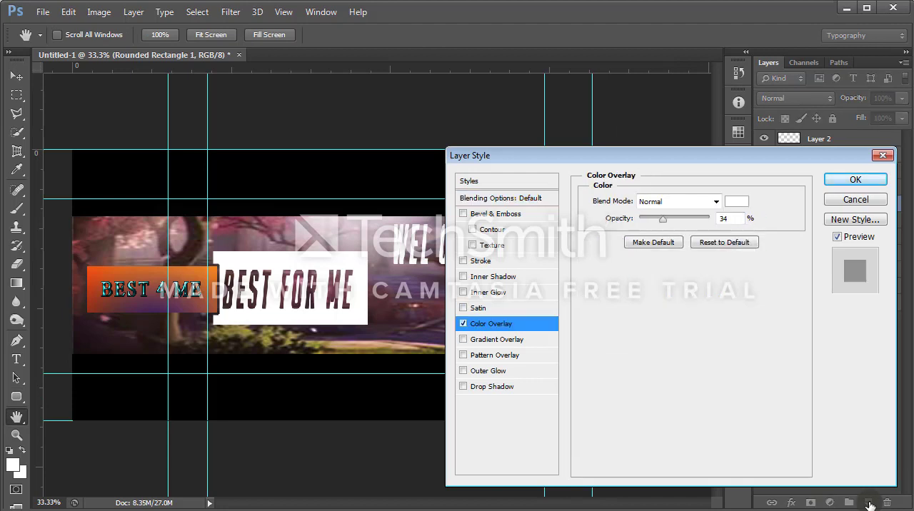
left_click(736, 201)
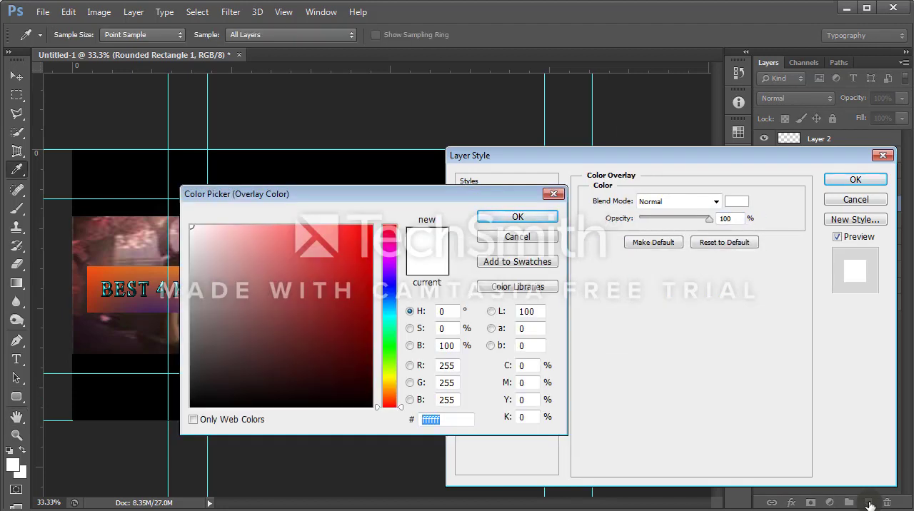
type("ff0000")
key("Return")
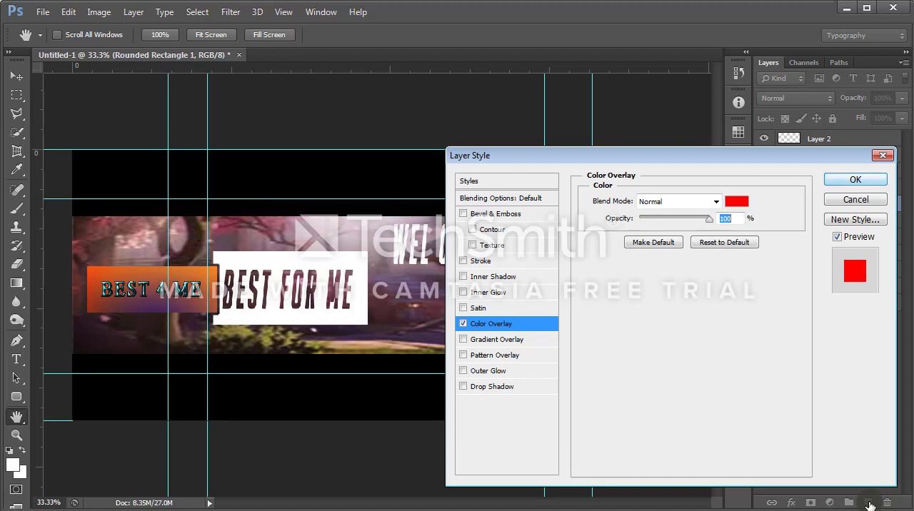
key("Return")
left_click_drag(841, 205, 841, 261)
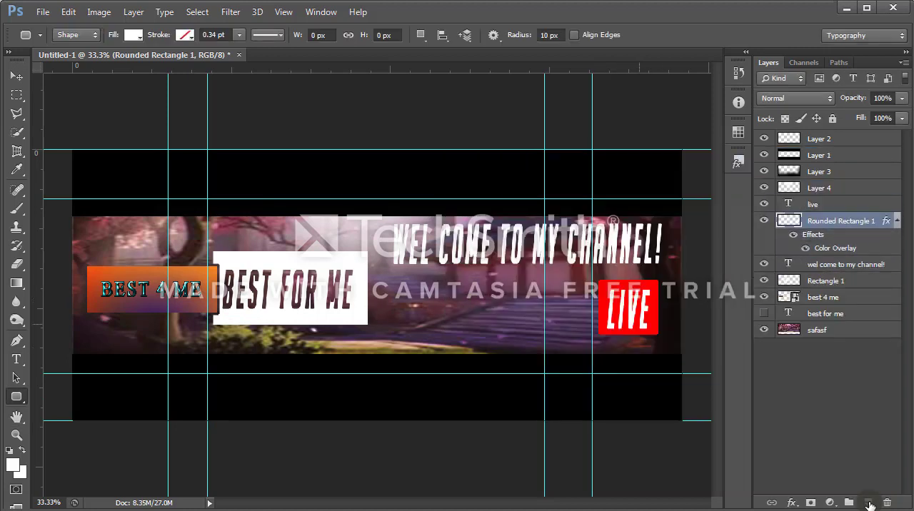
Step: Rasterize the best 4 me smart object layer
right_click(798, 297)
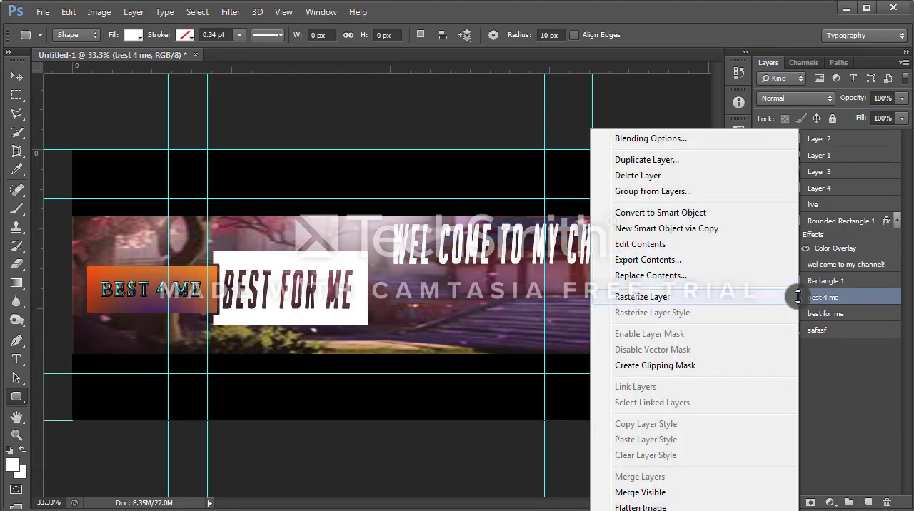
left_click(798, 297)
double_click(798, 297)
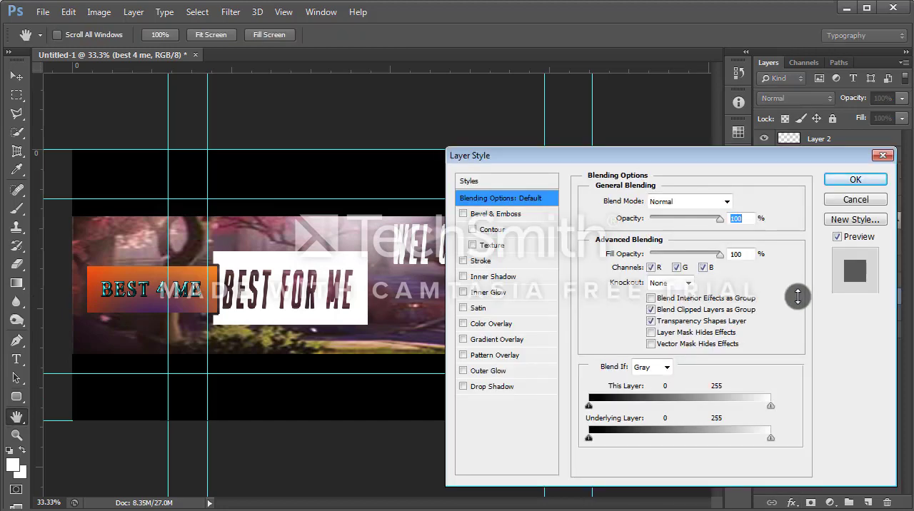
left_click(497, 340)
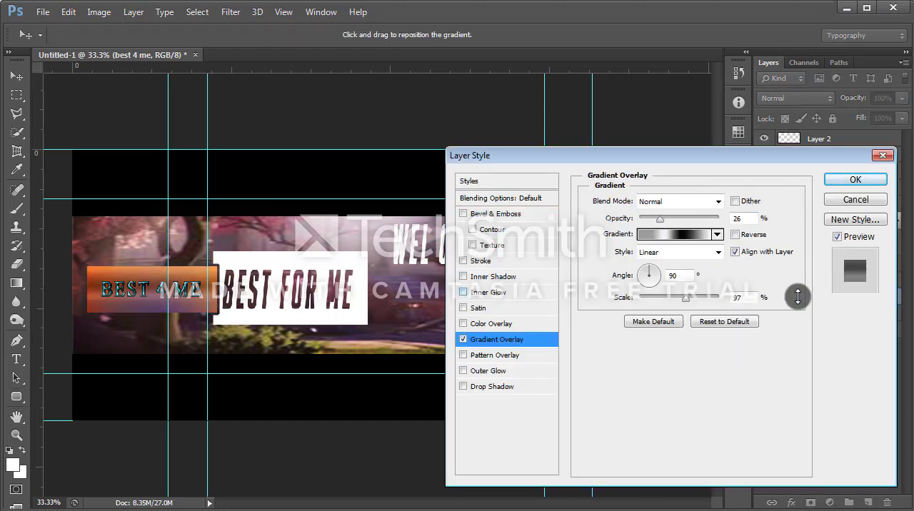
key("Escape")
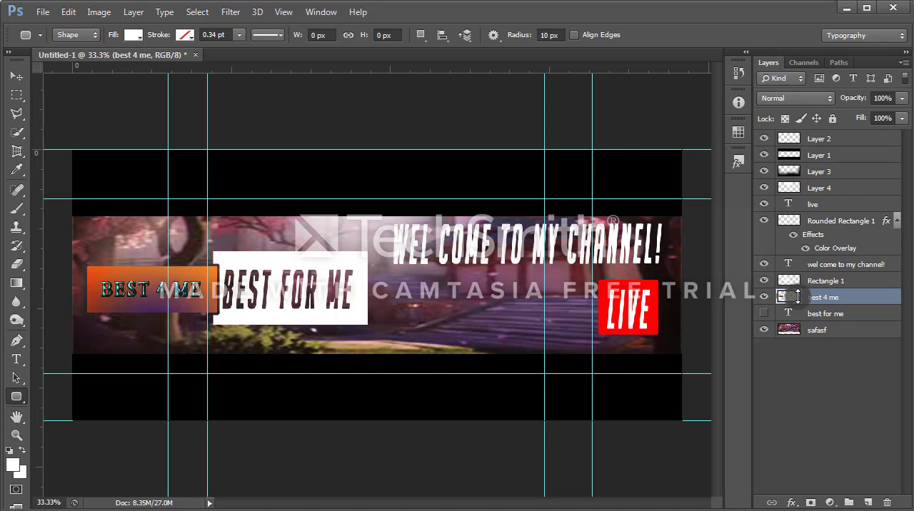
Step: Give the Rectangle 1 layer a linear Gradient Overlay with the orange-yellow-orange preset at 100% opacity
left_click(821, 281)
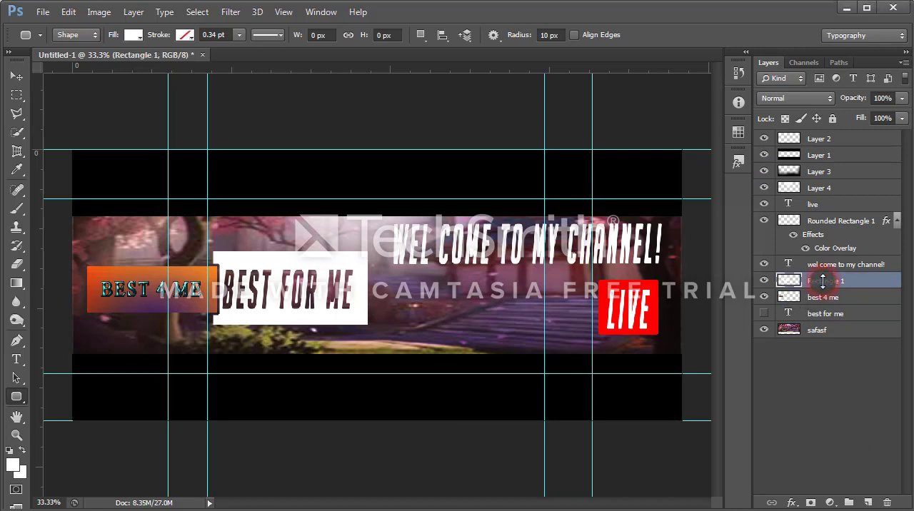
double_click(823, 281)
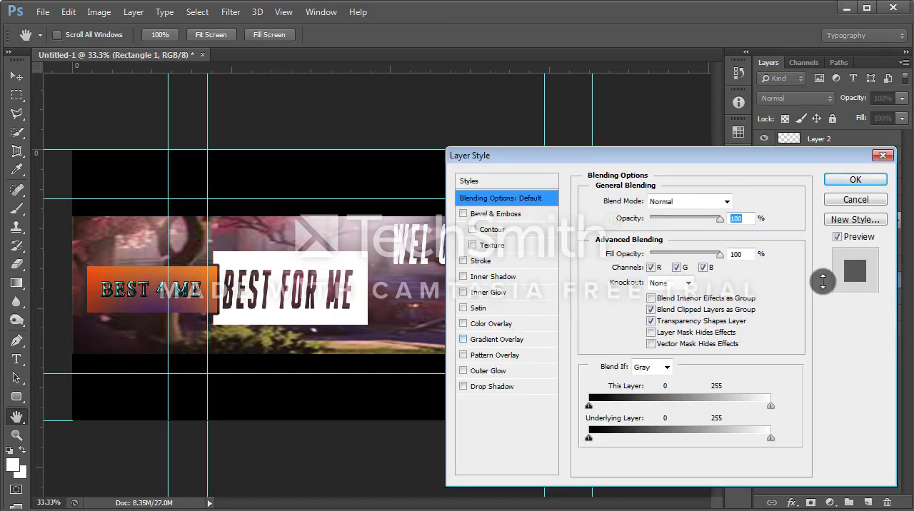
left_click(497, 340)
left_click_drag(660, 220, 718, 219)
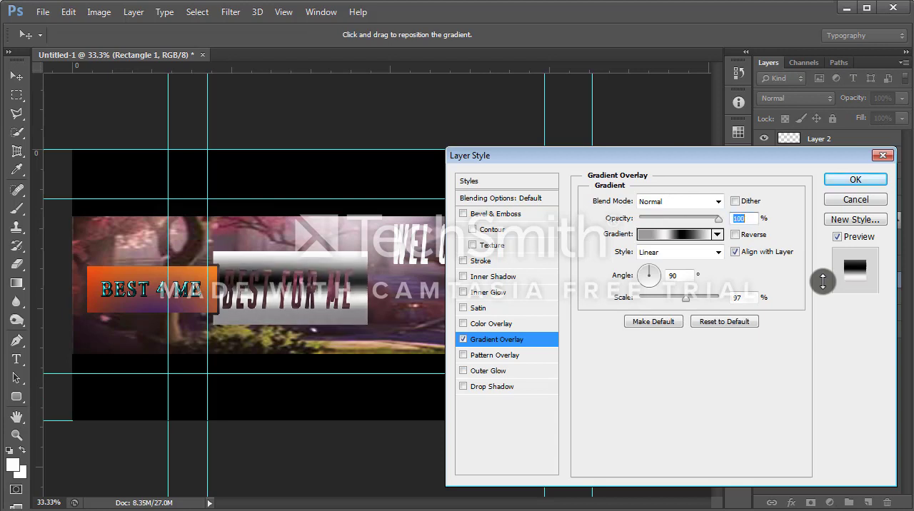
left_click(718, 235)
left_click(631, 284)
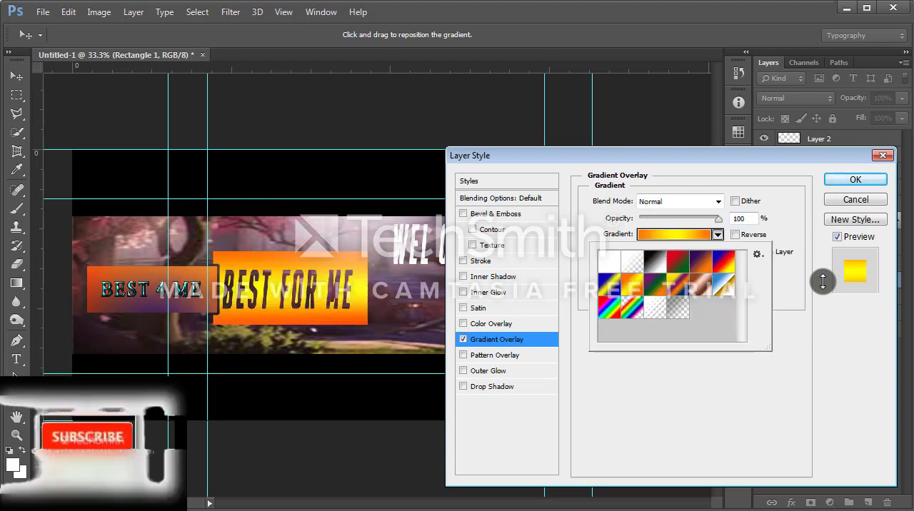
left_click(674, 234)
mouse_move(325, 482)
left_mouse_down()
mouse_move(479, 482)
mouse_move(371, 482)
left_mouse_up()
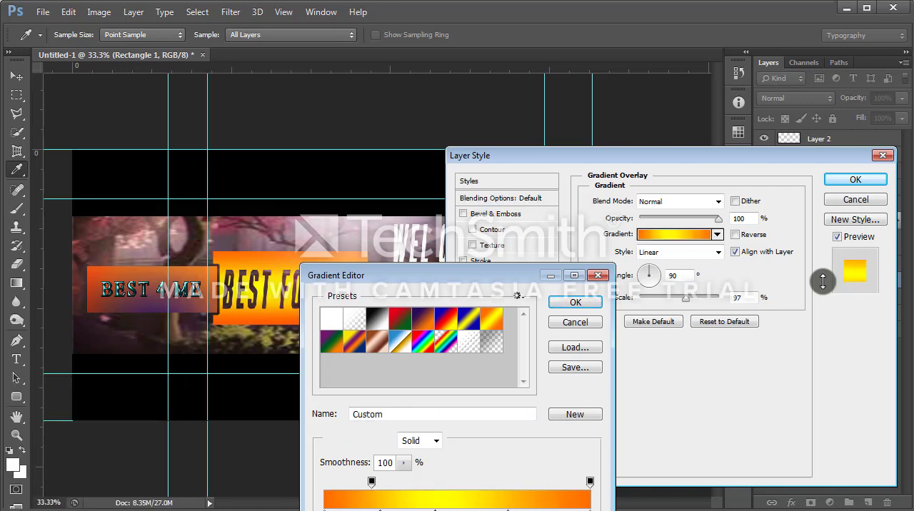
left_click(576, 302)
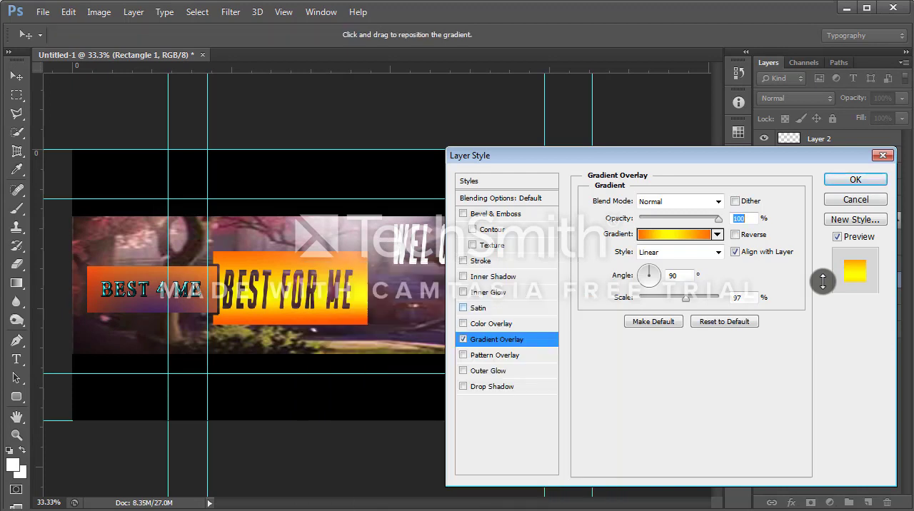
Step: Add an Inner Glow with Overlay blend mode to Rectangle 1 and apply the layer style
left_click(489, 292)
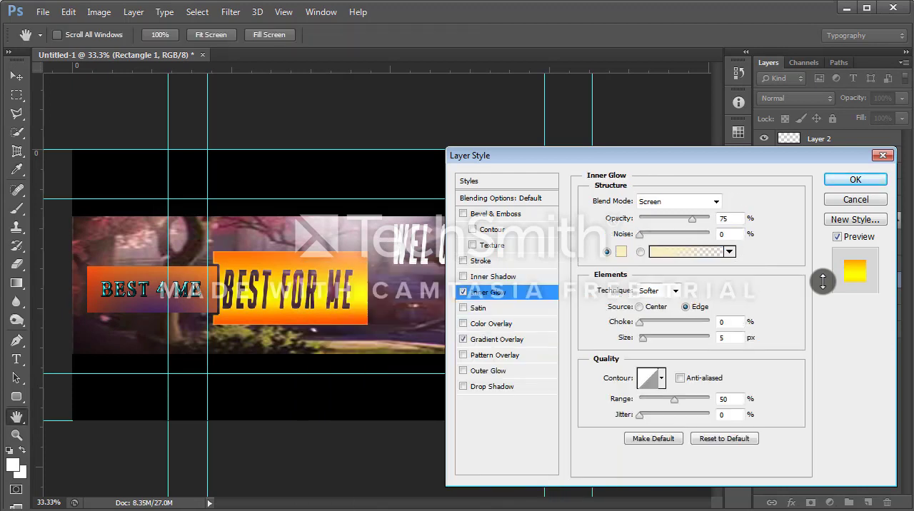
left_click_drag(643, 338, 638, 338)
left_click(715, 201)
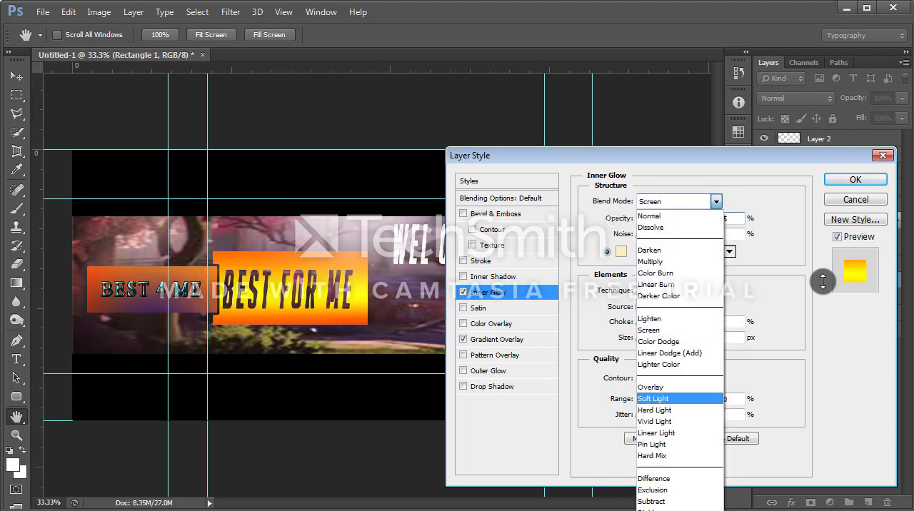
left_click(673, 382)
key("Return")
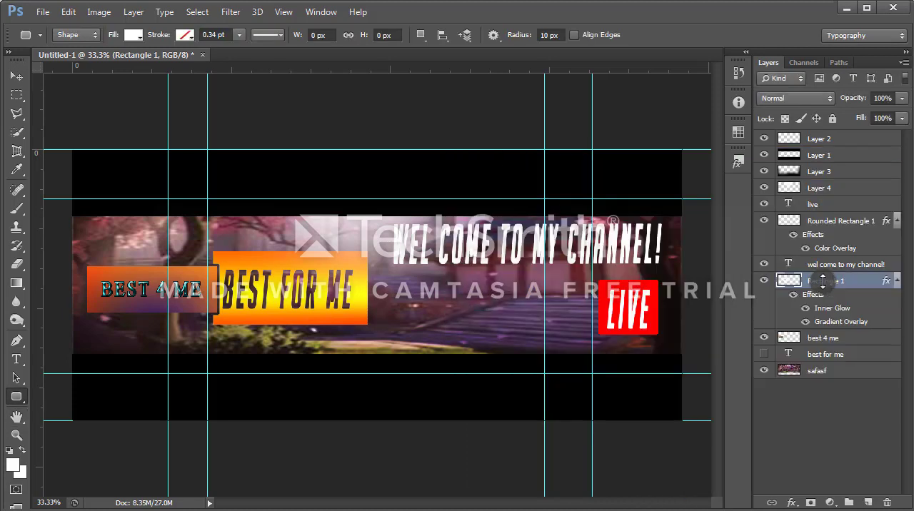
Step: Add a new layer above the live layer with the 6 pt BigNoodleTitling text YOU TUBE, placed below the welcome text
left_click(807, 205)
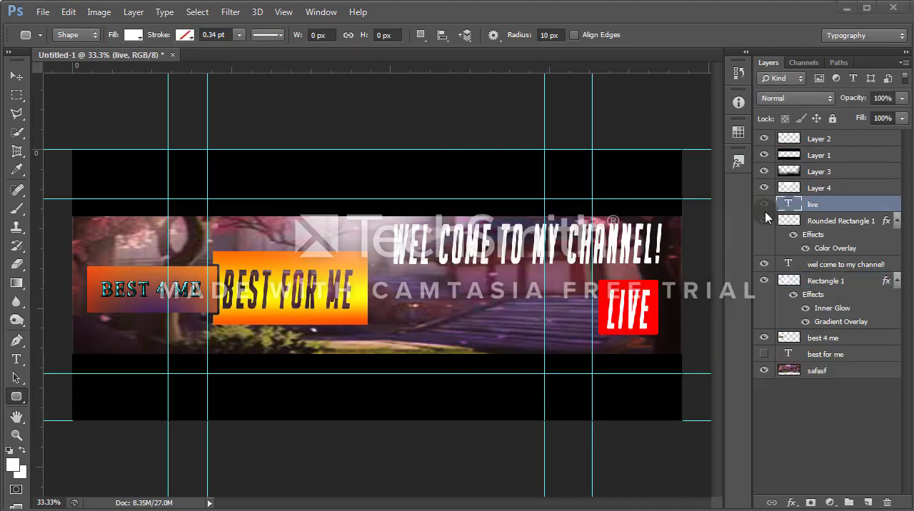
left_click(868, 503)
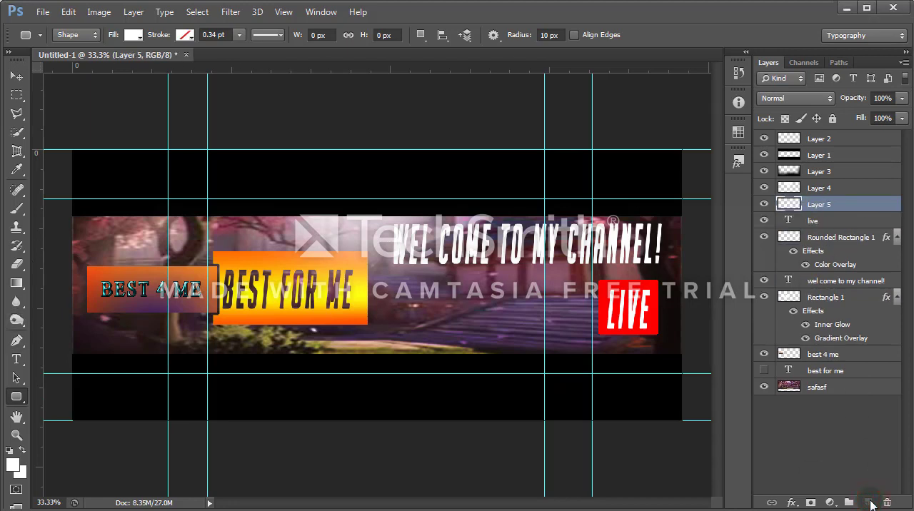
key("t")
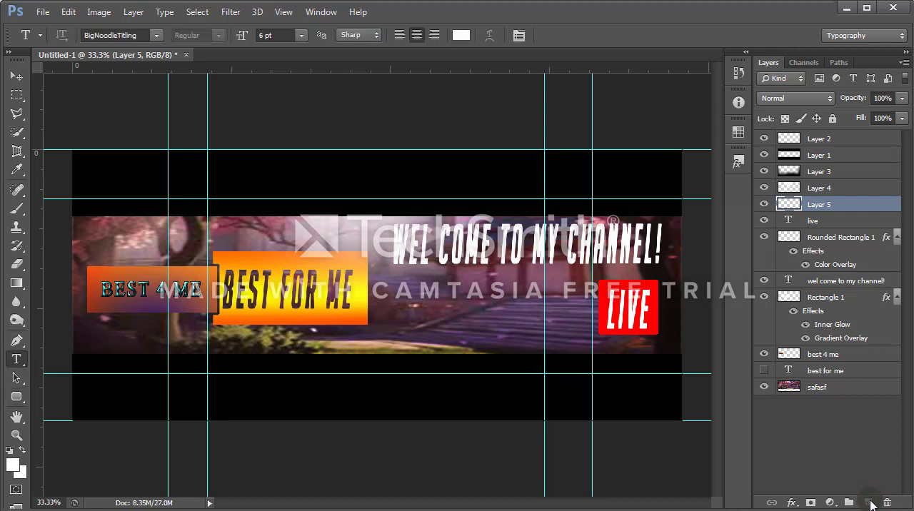
left_click(388, 331)
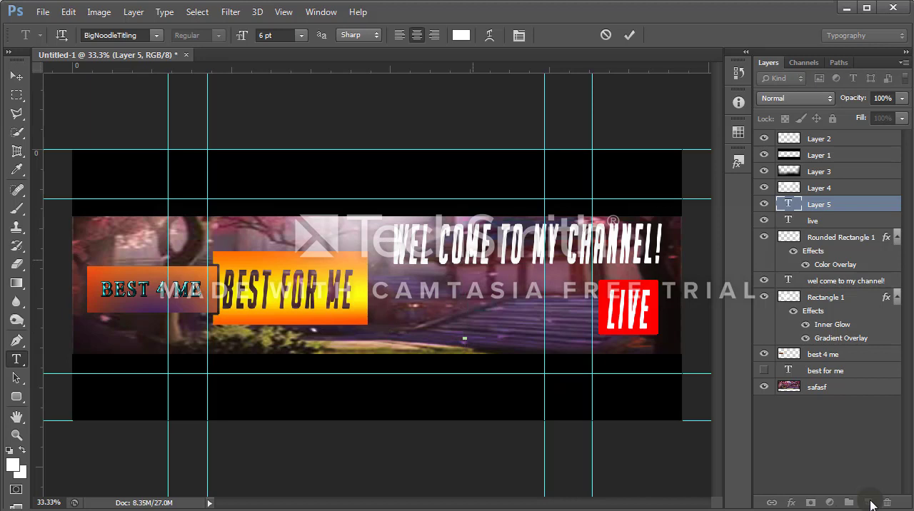
type("you")
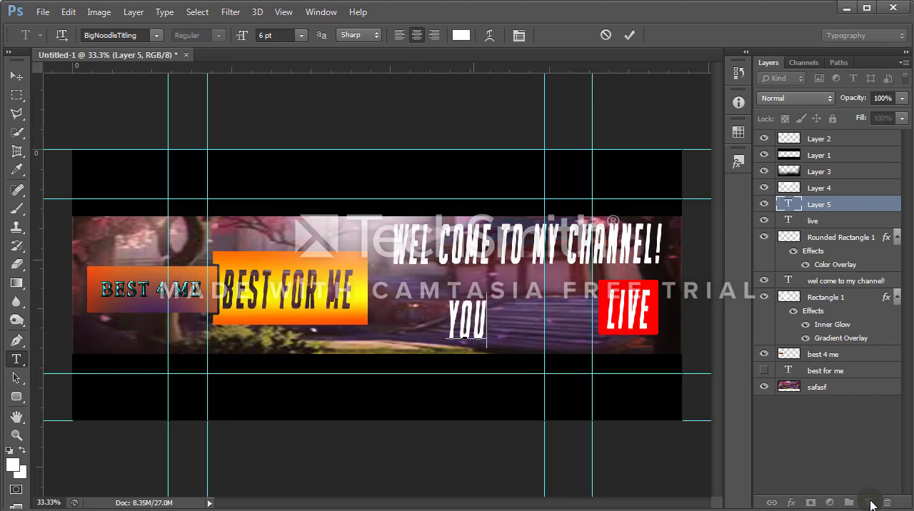
type("tub")
key("BackSpace")
key("BackSpace")
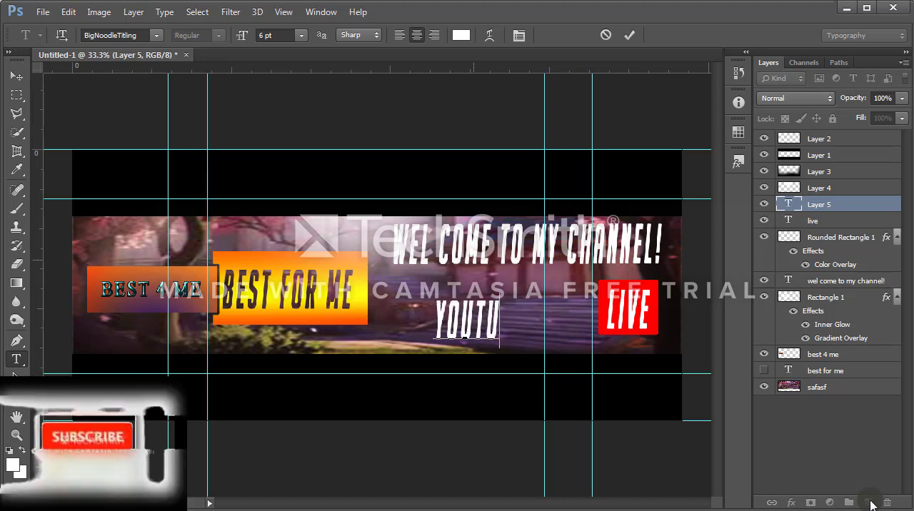
key("BackSpace")
type("tube")
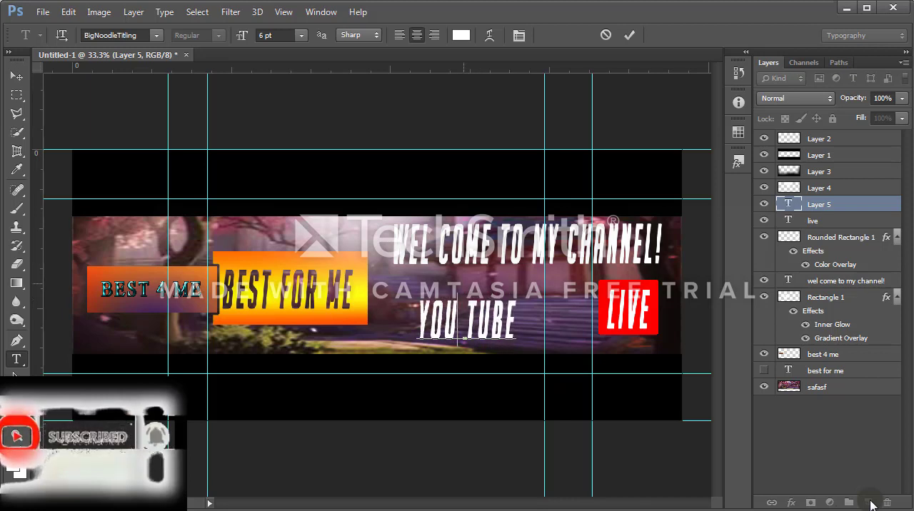
left_click_drag(463, 283, 449, 281)
key("ctrl+Return")
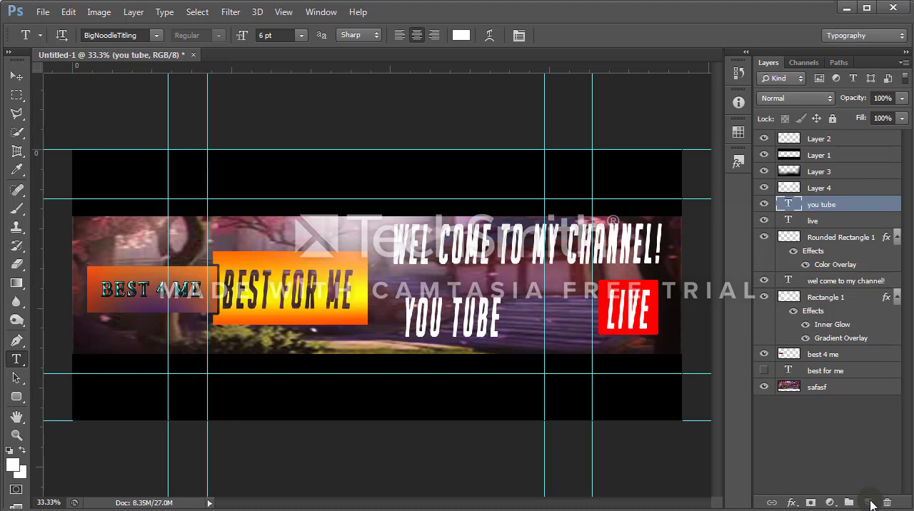
Step: Transform the YOU TUBE text to about 101% width and 60% height
key("ctrl+t")
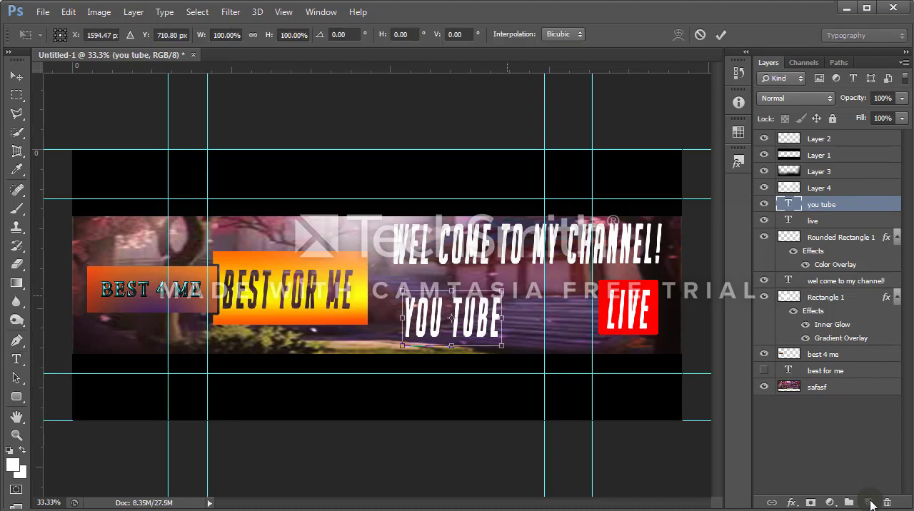
left_click_drag(502, 291, 477, 302)
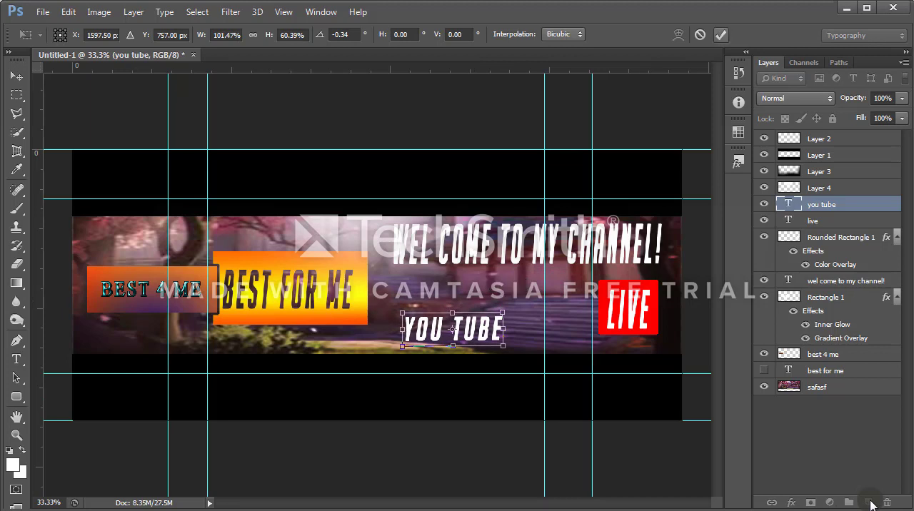
key("Return")
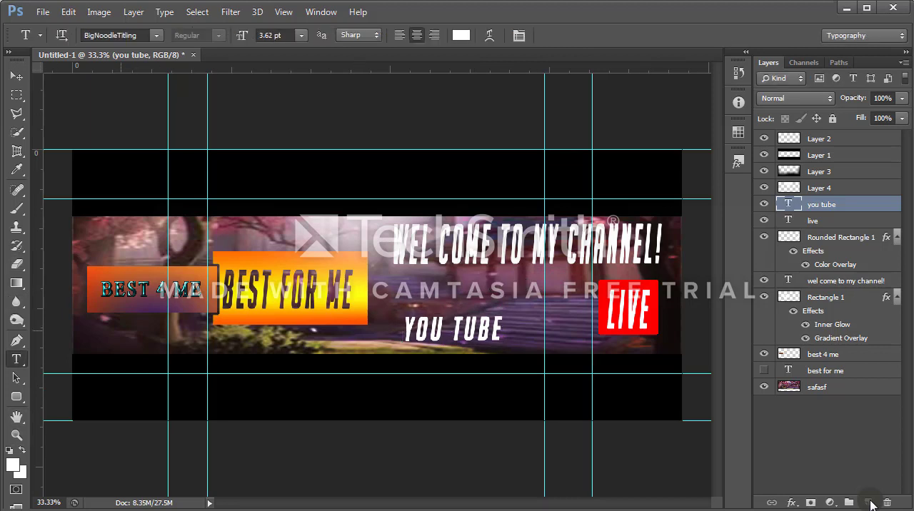
Step: Draw a white rounded rectangle about 250 × 150 px with a 10 px radius over the word TUBE and rasterize it
left_click(869, 503)
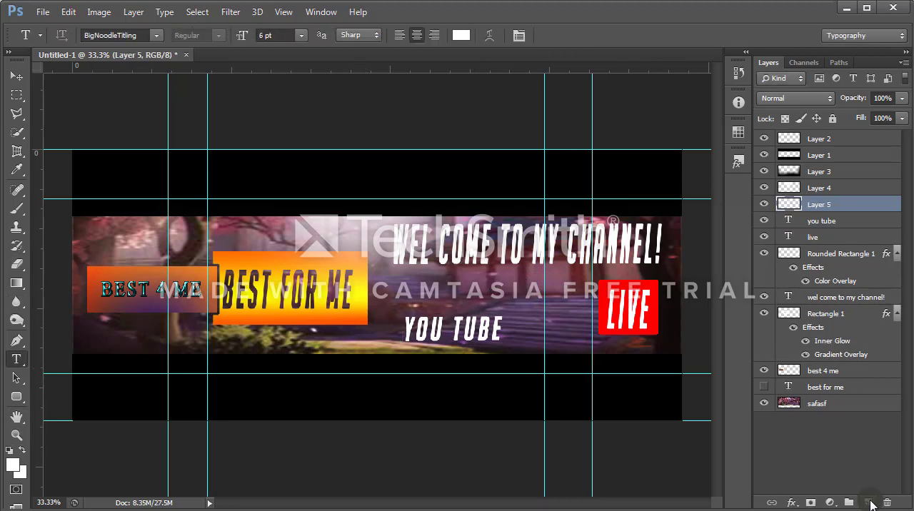
right_click(17, 397)
left_click(85, 396)
right_click(17, 397)
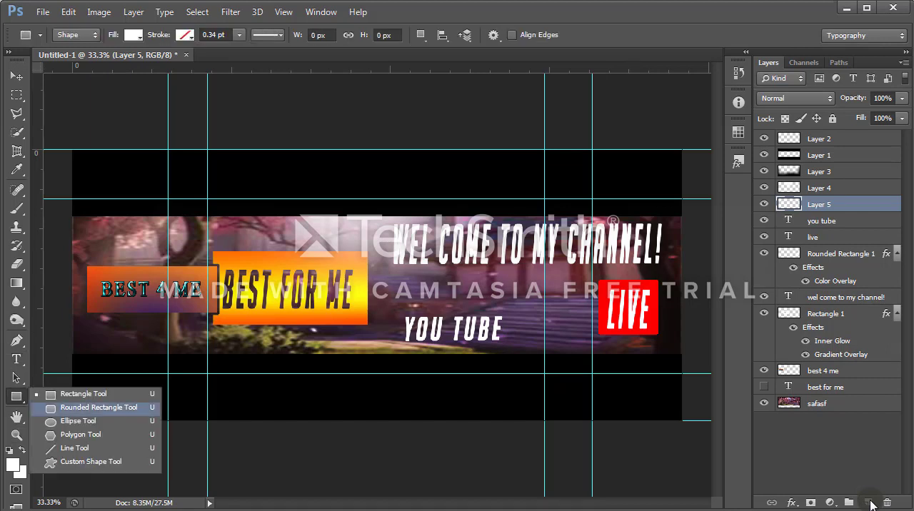
left_click(86, 409)
left_click_drag(448, 308, 508, 344)
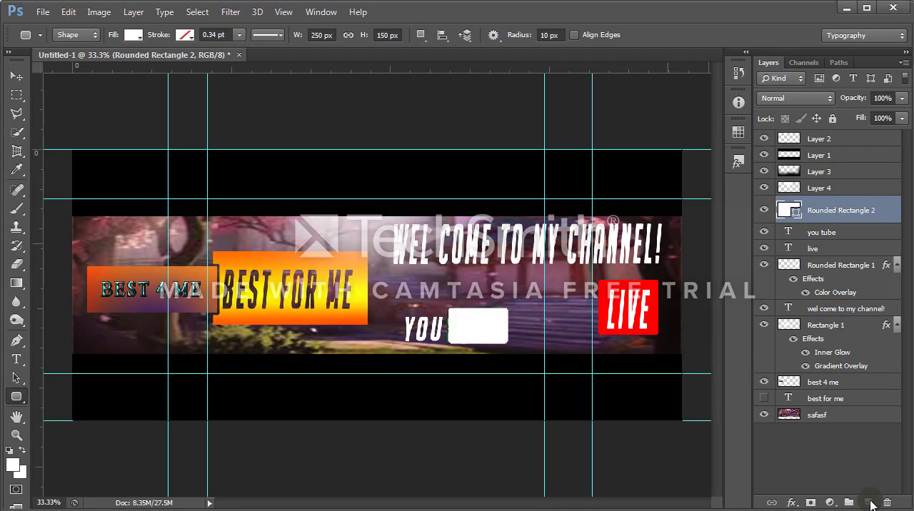
right_click(823, 209)
left_click(674, 259)
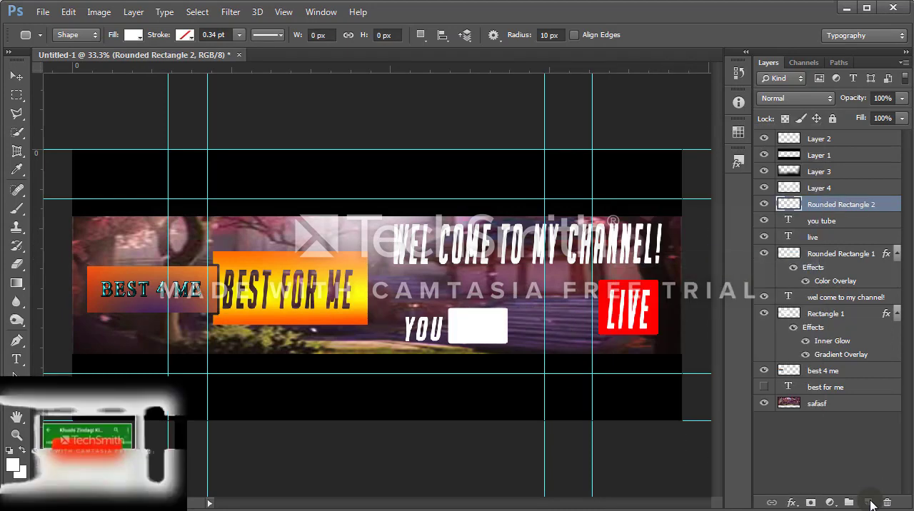
Step: Give Rounded Rectangle 2 a Color Overlay of ff0000 at 100% opacity and move its layer beneath the you tube text layer
double_click(885, 205)
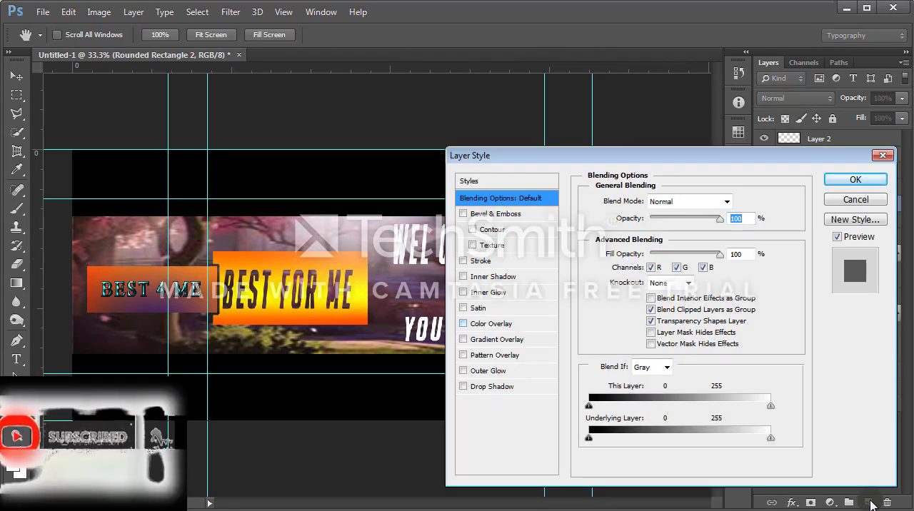
left_click(492, 323)
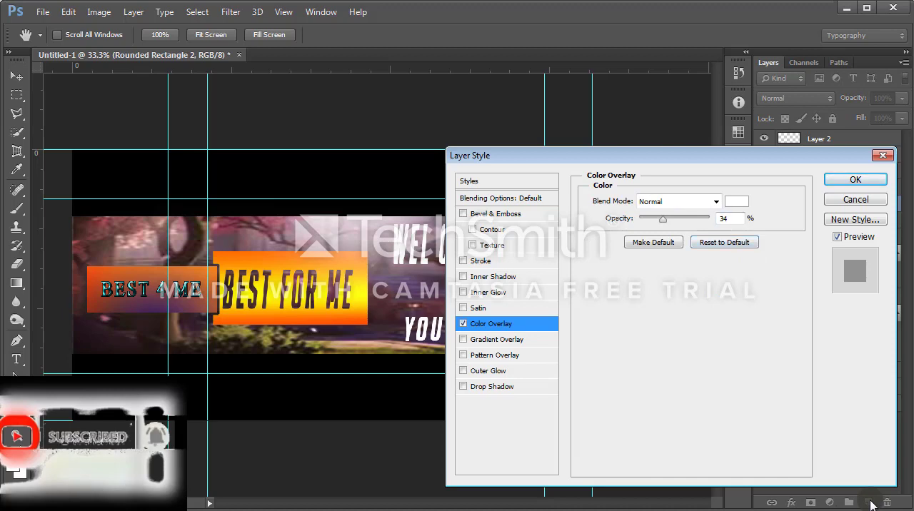
left_click_drag(663, 218, 709, 219)
left_click(737, 201)
type("ff0000")
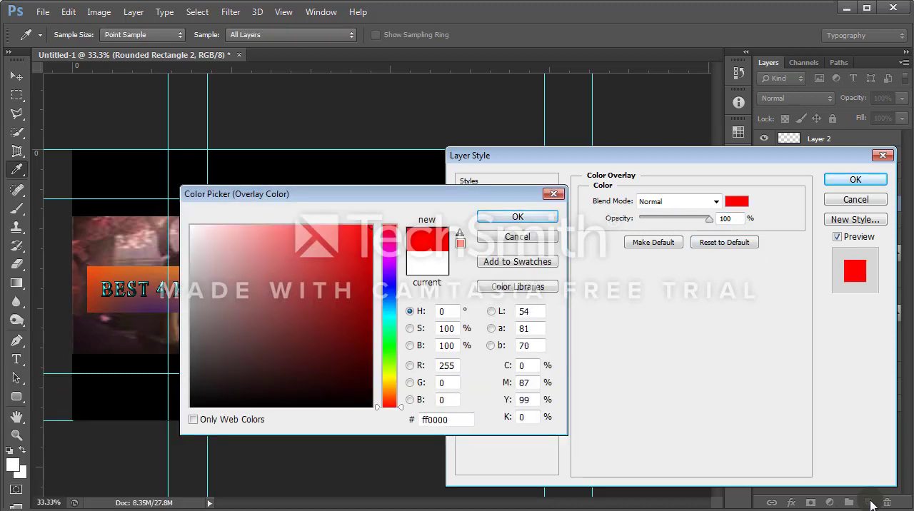
key("Return")
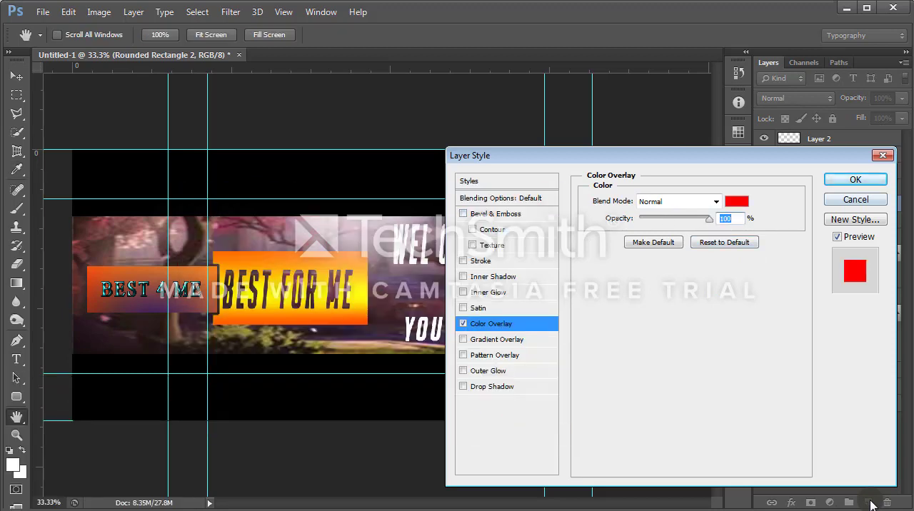
key("Return")
key("ctrl+bracketleft")
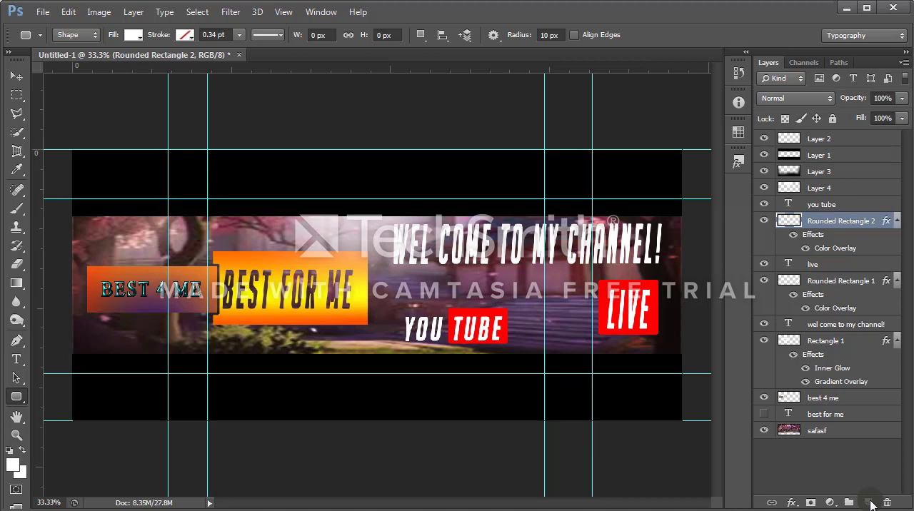
Step: Rasterize the you tube text layer and merge it with Rounded Rectangle 2 into one layer
key("alt+bracketright")
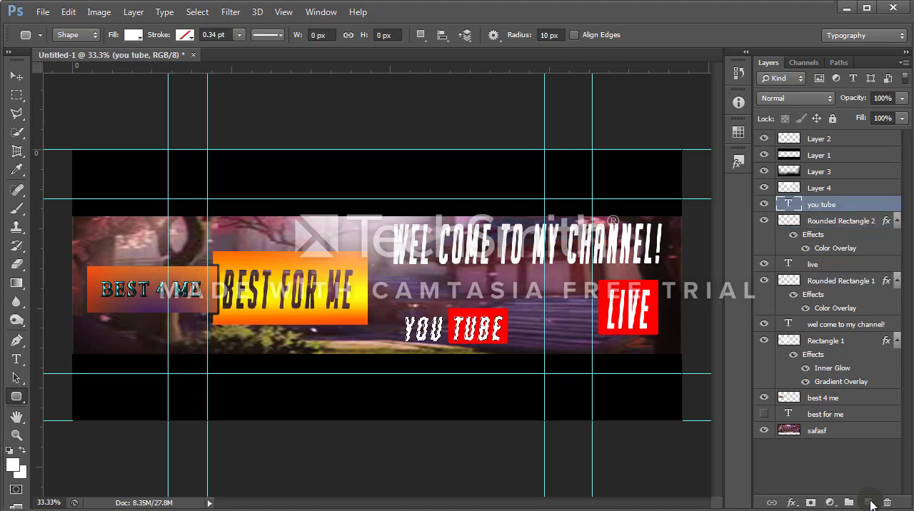
key("shift+alt+bracketleft")
right_click(871, 505)
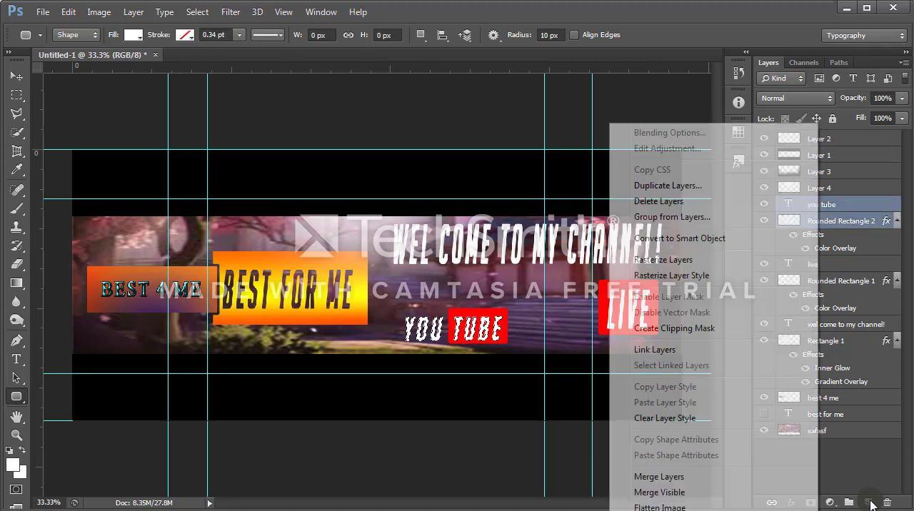
key("Escape")
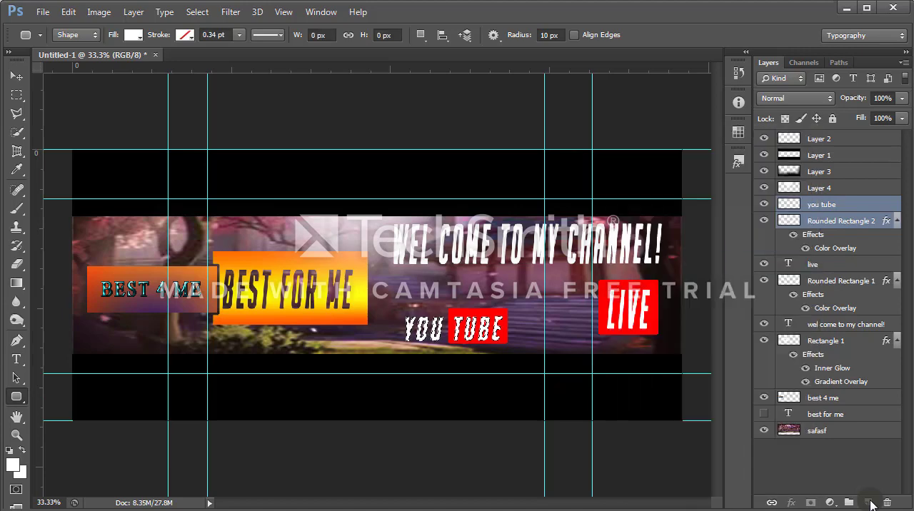
right_click(871, 505)
key("Up")
key("Up")
key("Return")
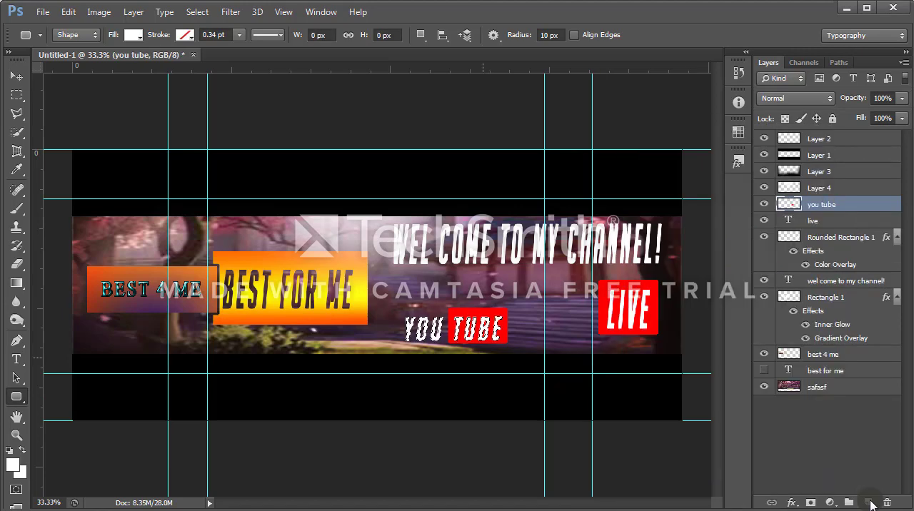
Step: Move the merged YOU TUBE graphic to the banner's upper-left area, just above the BEST 4 ME logo
key("v")
key("shift+Left")
key("shift+Left")
key("shift+Left")
key("shift+Left")
key("shift+Left")
key("shift+Up")
key("shift+Up")
key("shift+Up")
key("shift+Up")
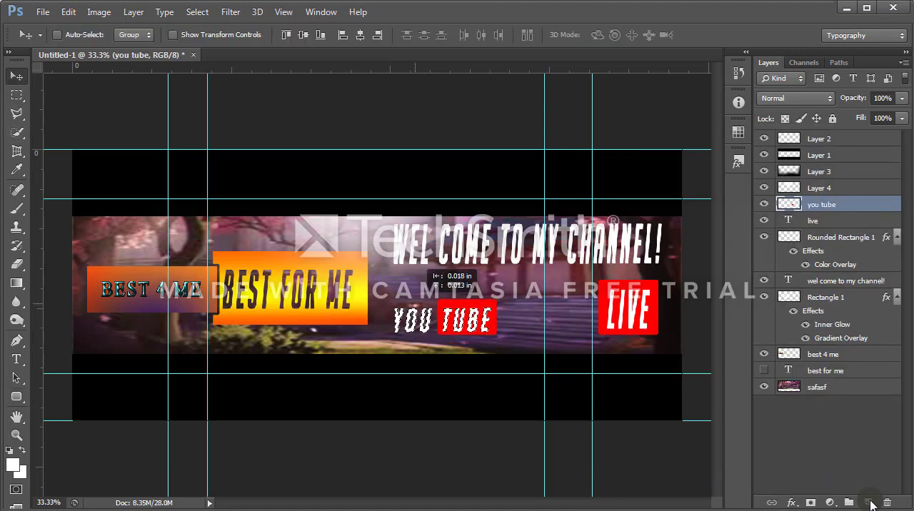
key("shift+Left")
key("shift+Left")
key("shift+Left")
key("shift+Left")
key("shift+Left")
key("shift+Left")
key("shift+Left")
key("shift+Left")
key("shift+Left")
key("shift+Left")
key("shift+Left")
key("shift+Left")
key("shift+Left")
key("shift+Left")
key("shift+Left")
key("shift+Left")
key("shift+Left")
key("shift+Left")
key("shift+Left")
key("shift+Left")
key("shift+Up")
key("shift+Up")
key("shift+Up")
key("shift+Up")
key("shift+Up")
key("shift+Up")
key("shift+Up")
key("shift+Up")
key("shift+Up")
key("shift+Up")
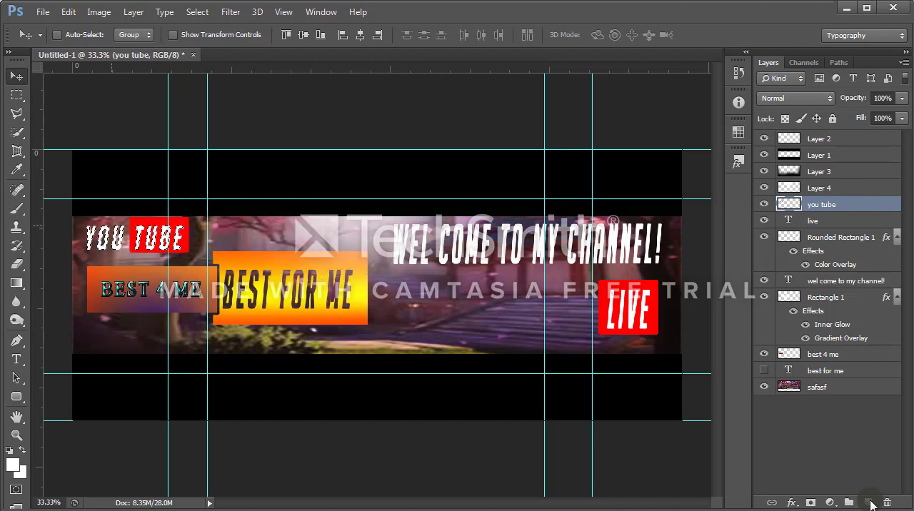
Step: Transform the YOU TUBE graphic to about 98.53% width and 128.57% height, stretching it up to the artwork's upper edge
key("ctrl+t")
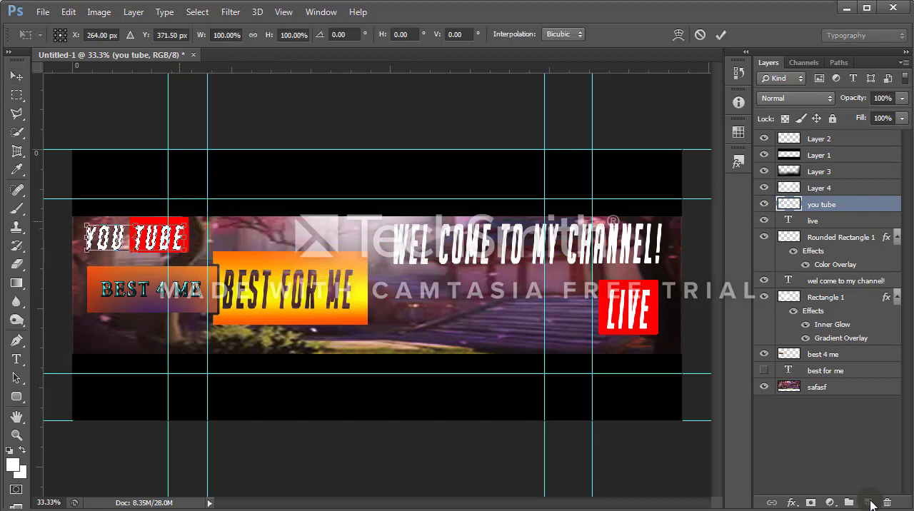
left_click_drag(183, 225, 189, 223)
left_click_drag(180, 219, 181, 218)
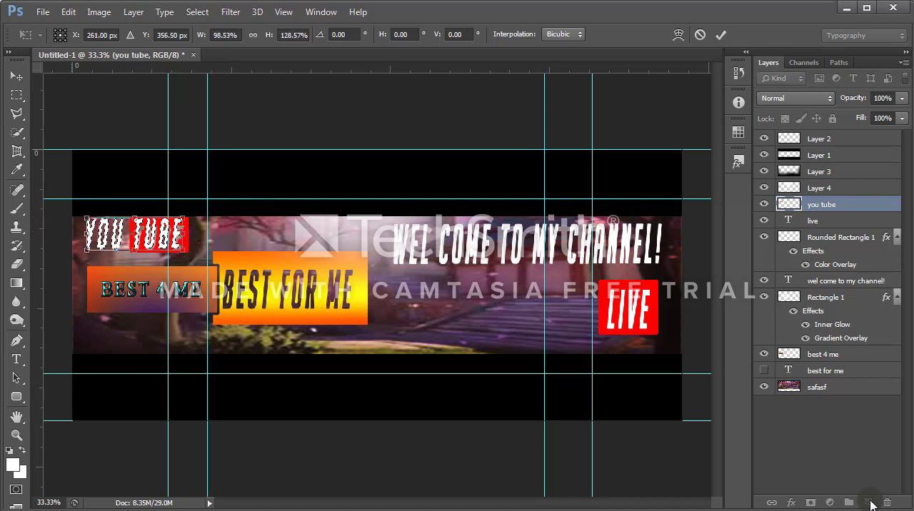
left_click(721, 35)
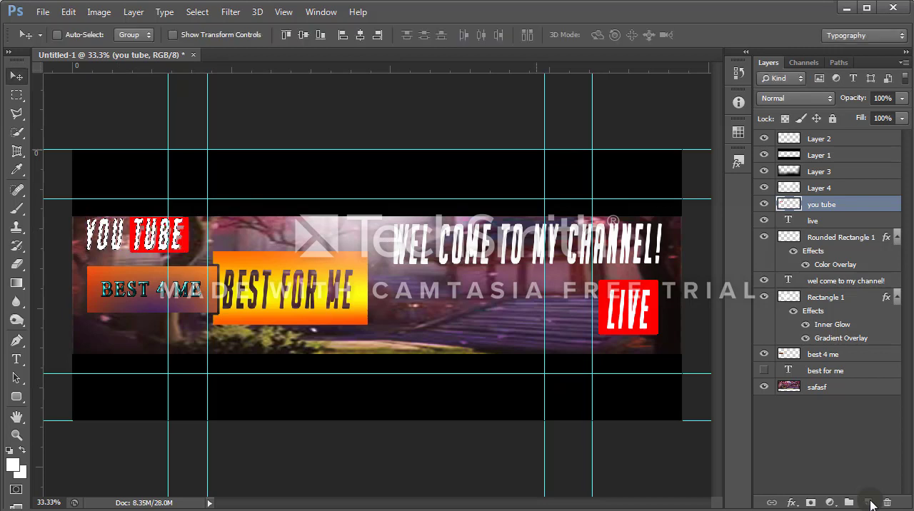
key("m")
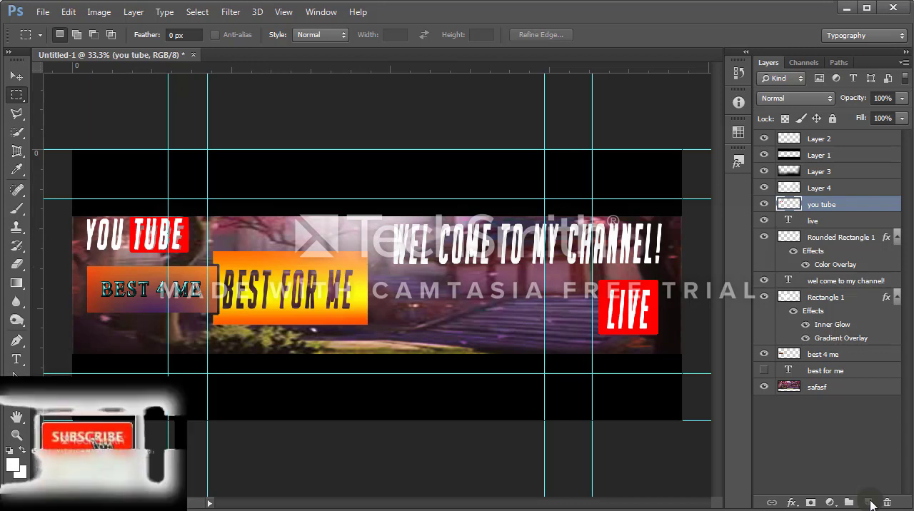
left_click(18, 120)
left_click(17, 125)
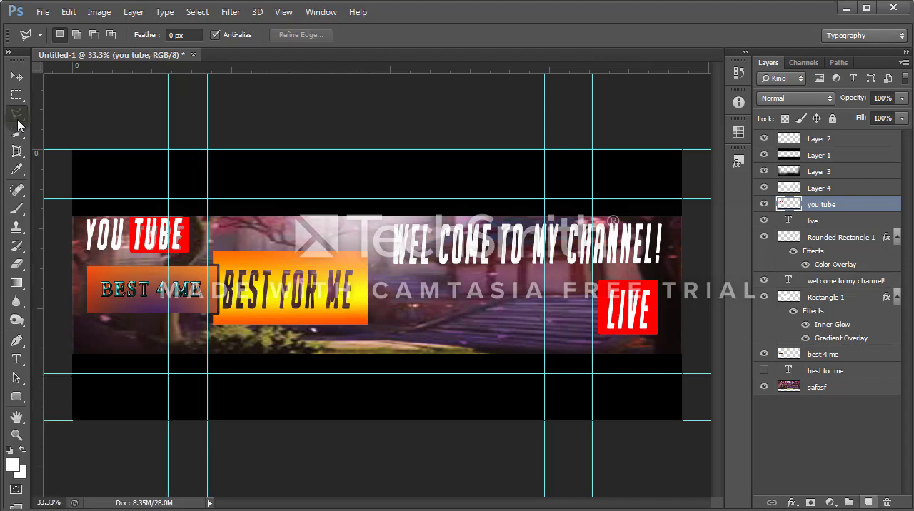
key("ctrl+shift+alt+n")
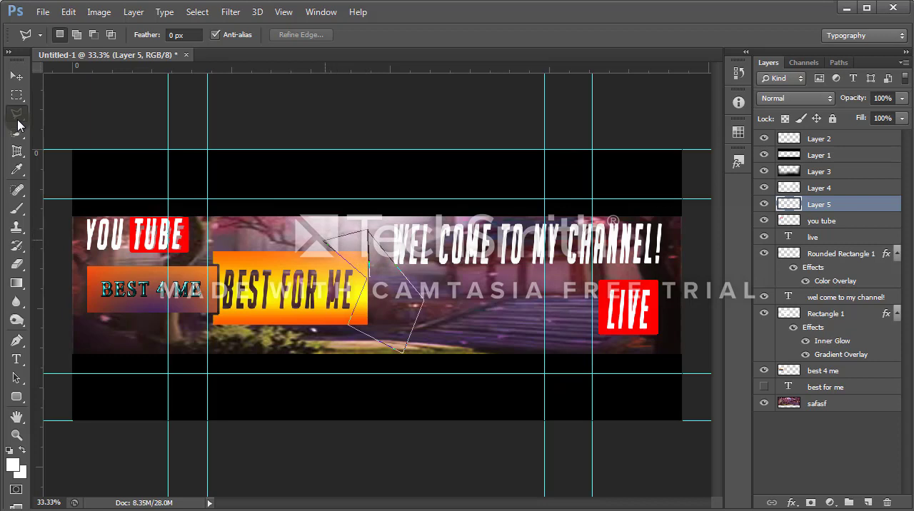
key("Return")
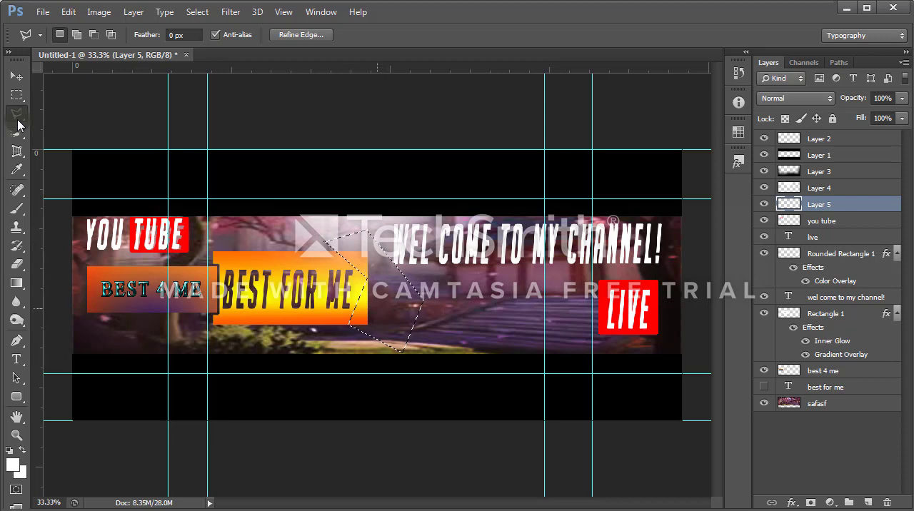
left_click(764, 204)
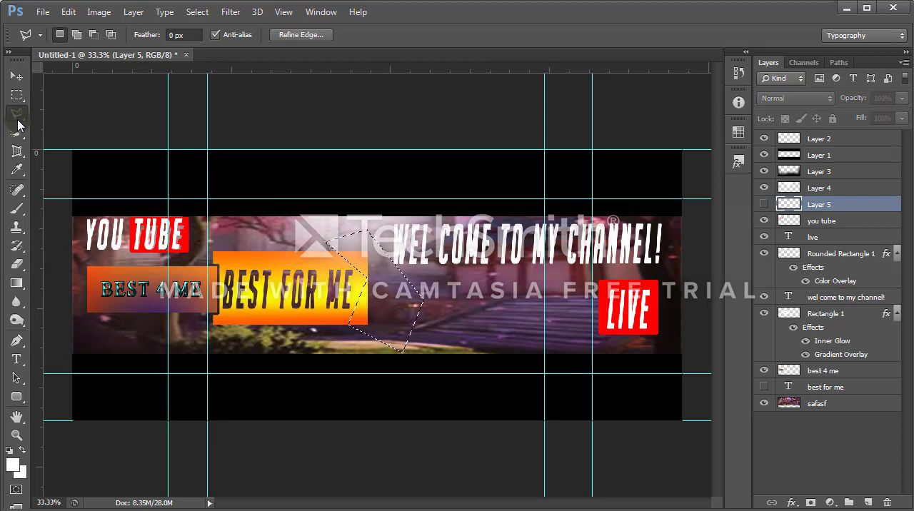
left_click(764, 204)
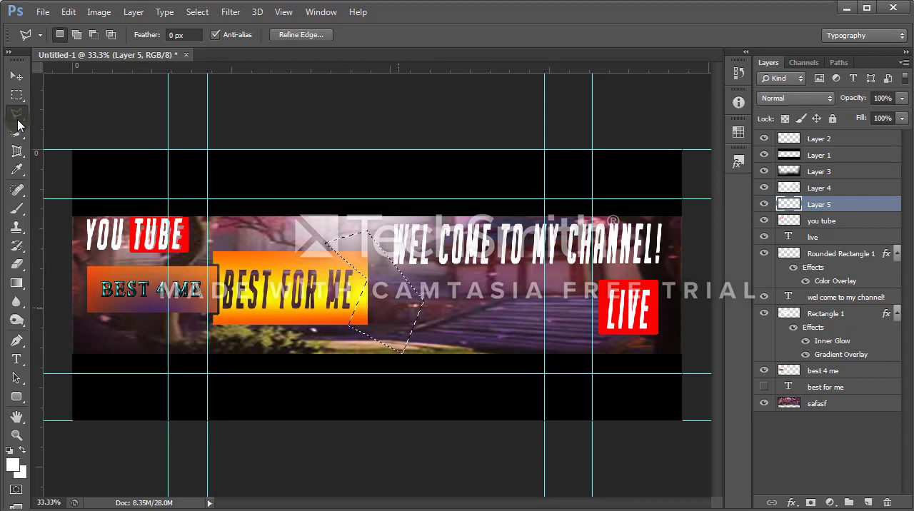
left_click(17, 77)
left_click_drag(389, 297, 394, 298)
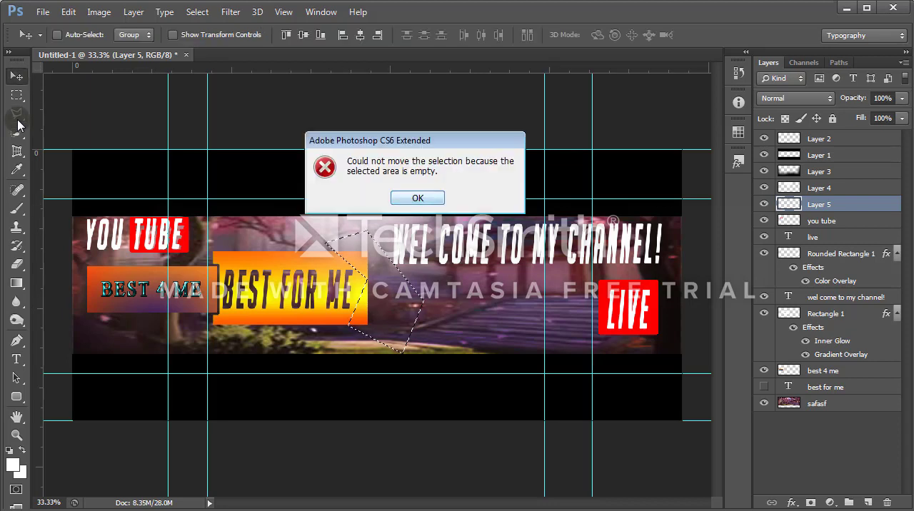
key("Return")
left_click(17, 95)
key("ctrl+d")
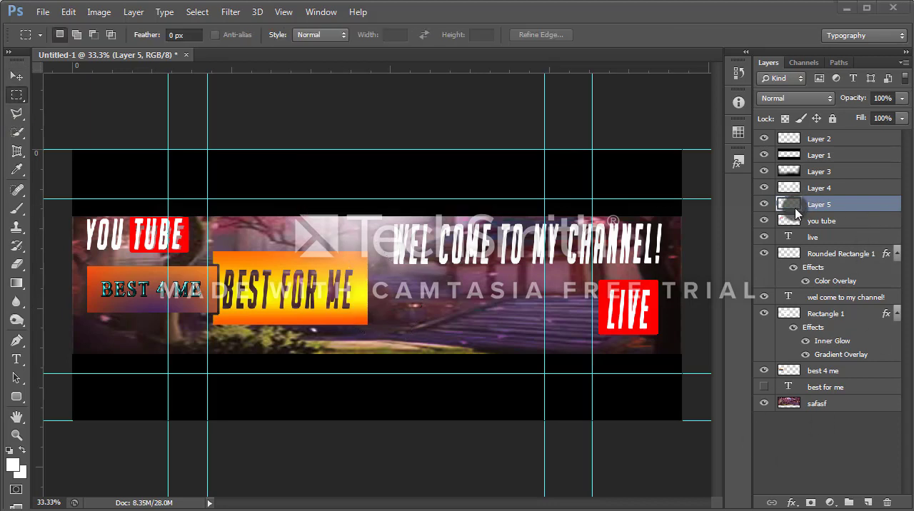
left_click(885, 503)
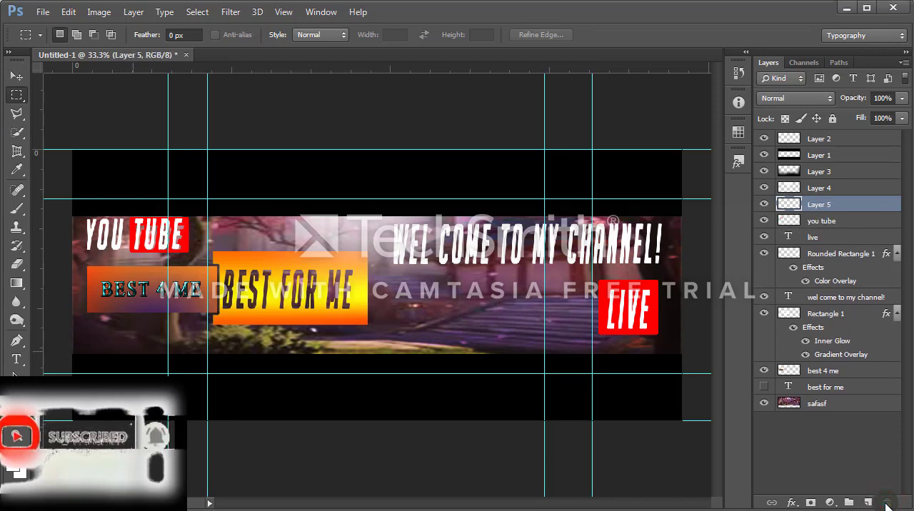
Step: Add the text FACEBOOK in white 6 pt BigNoodleTitling beneath the welcome text, between the BEST FOR ME rectangle and the LIVE badge
left_click(16, 359)
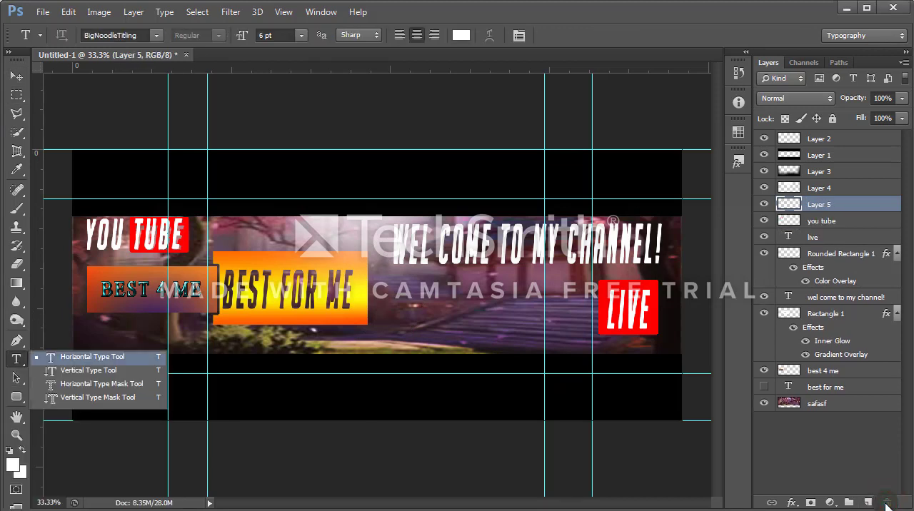
left_click(91, 357)
left_click(410, 323)
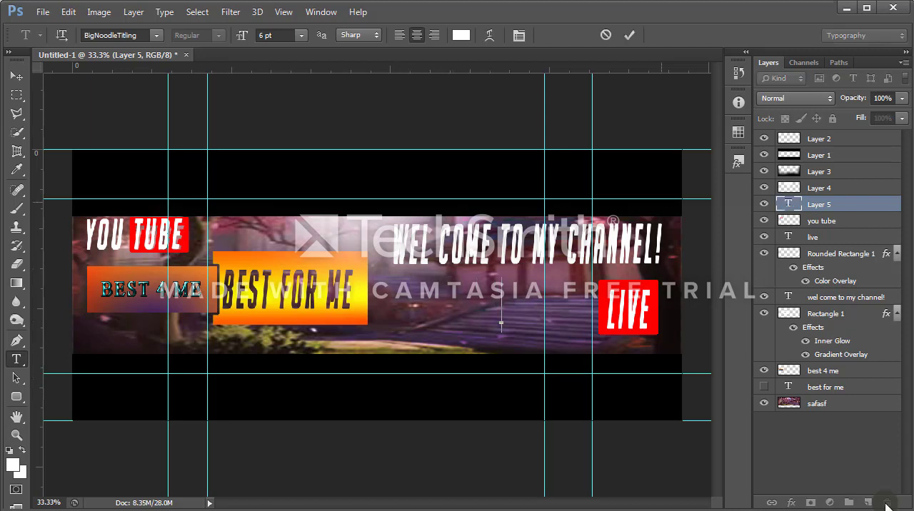
type("FACE")
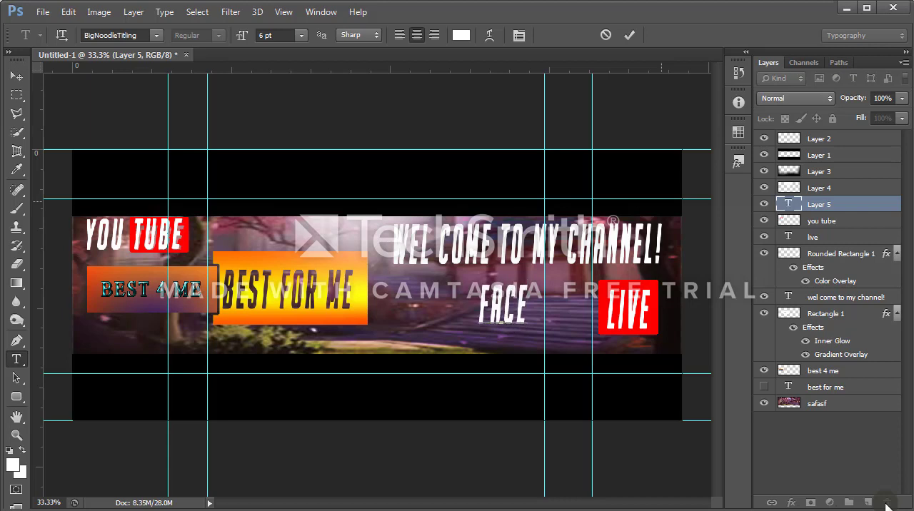
type("BOOK")
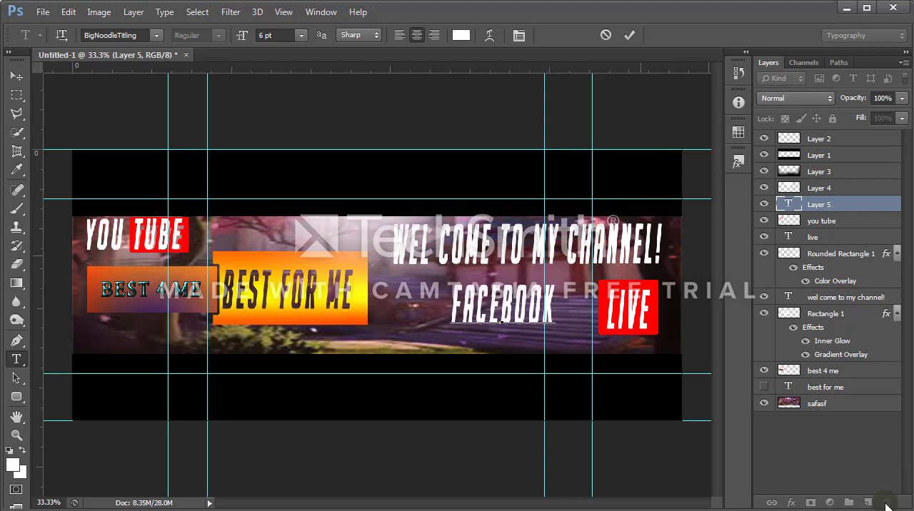
left_click_drag(525, 269, 471, 279)
left_click(630, 35)
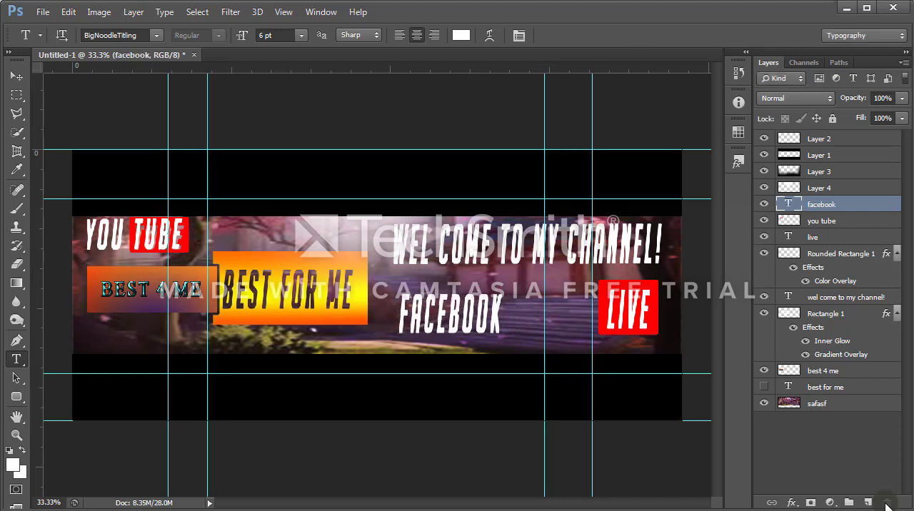
Step: Draw a white rectangle about 541 × 249 px on its own layer, covering the FACEBOOK text
left_click(867, 503)
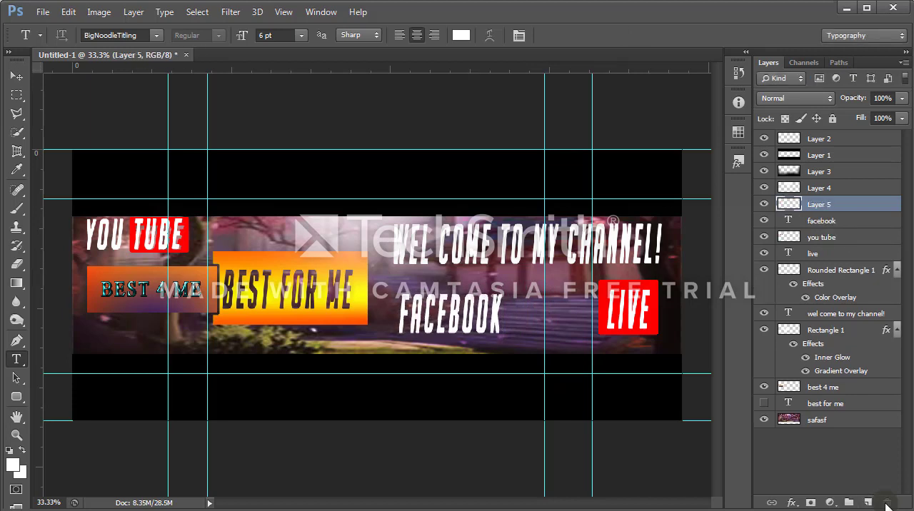
right_click(17, 397)
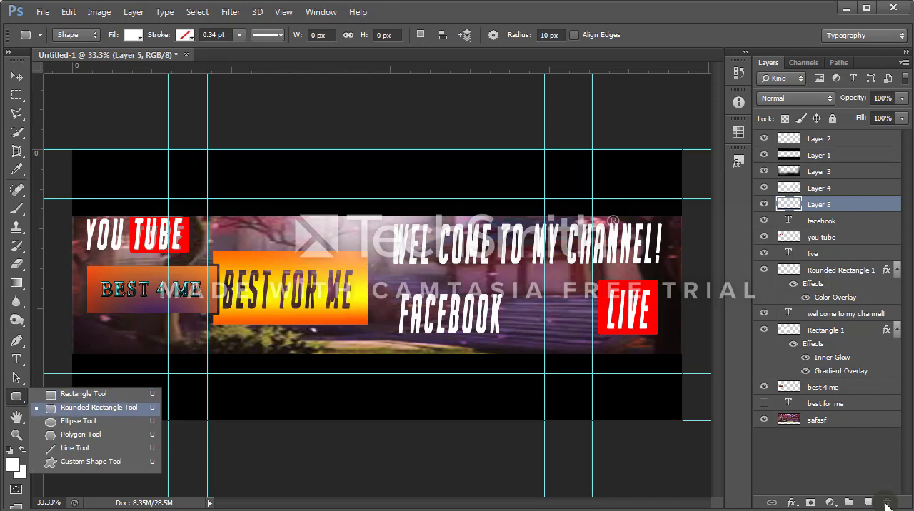
left_click(84, 393)
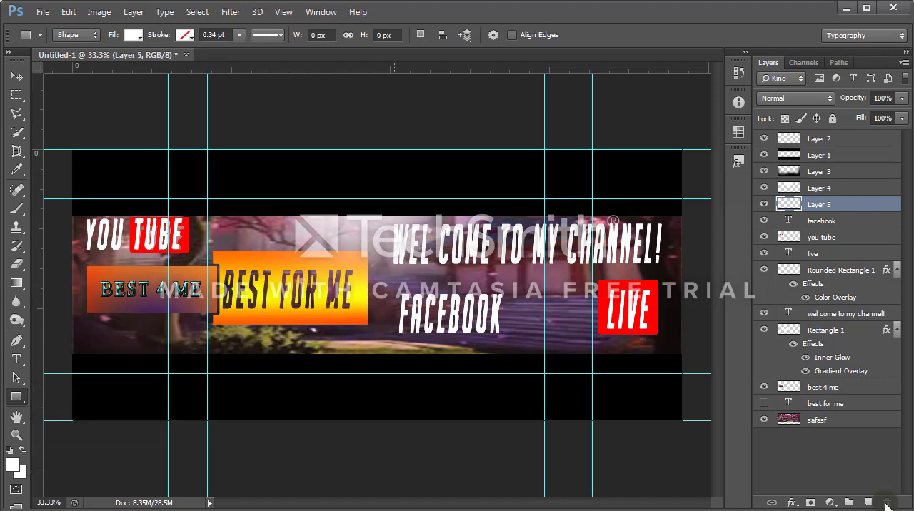
mouse_move(385, 283)
left_mouse_down()
mouse_move(424, 318)
mouse_move(514, 342)
left_mouse_up()
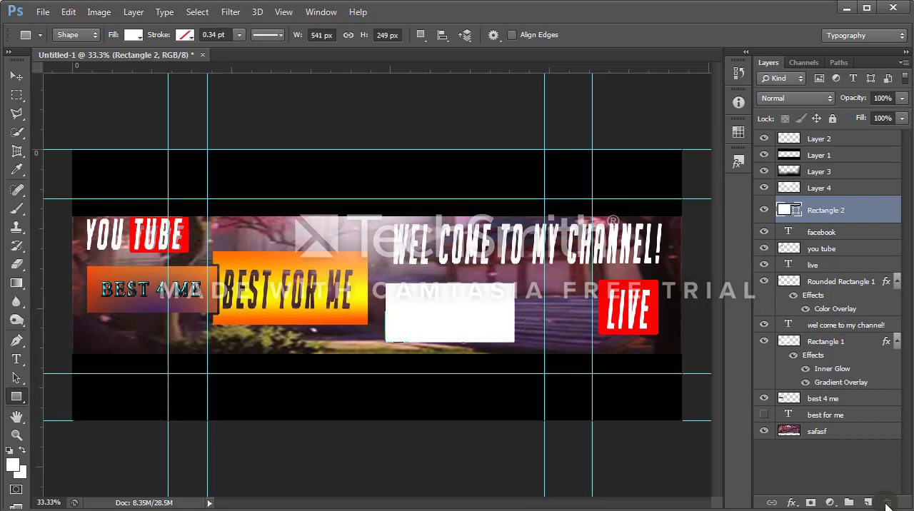
Step: Give Rectangle 2 a Color Overlay of blue 007eff at 100% opacity
right_click(825, 210)
left_click(652, 131)
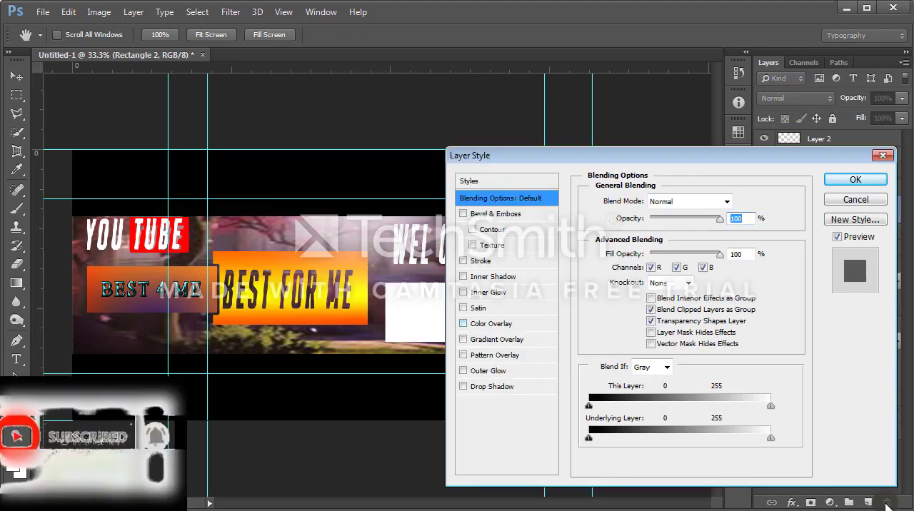
left_click(491, 324)
left_click(736, 202)
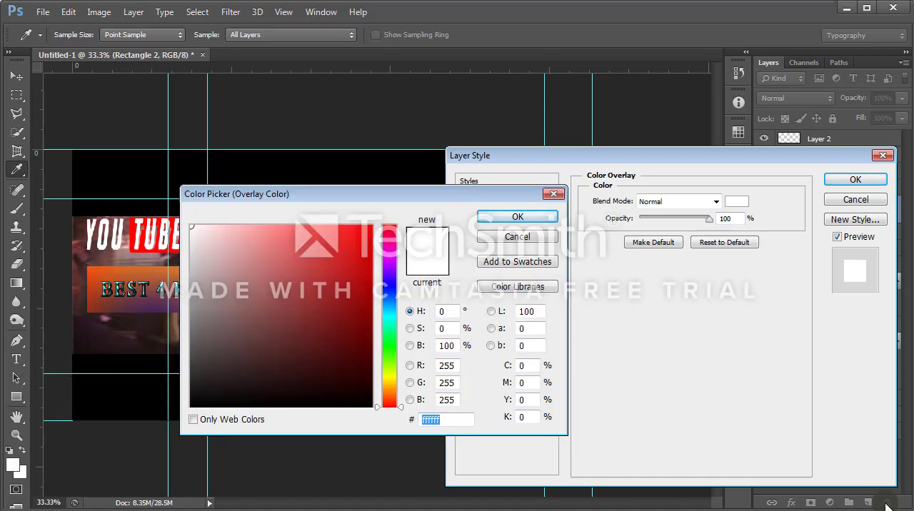
left_click_drag(389, 309, 389, 301)
left_click_drag(371, 235, 374, 222)
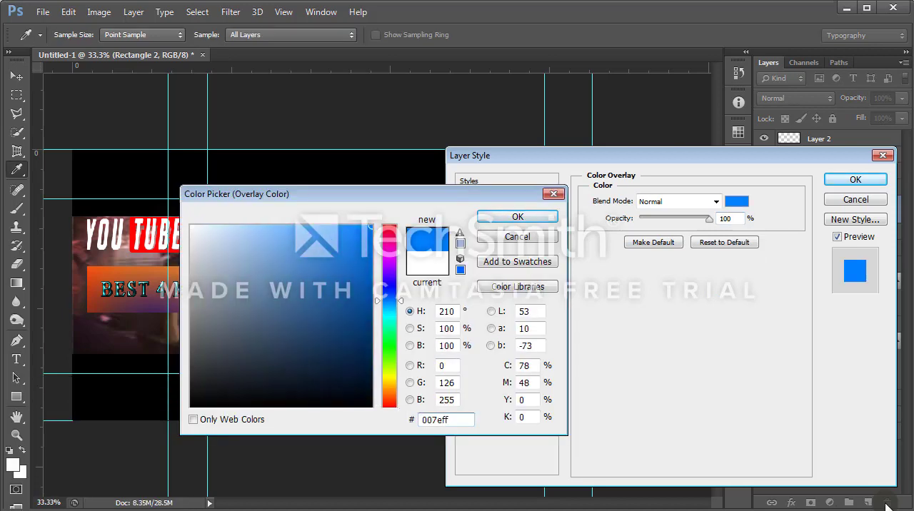
left_click(518, 216)
left_click(855, 179)
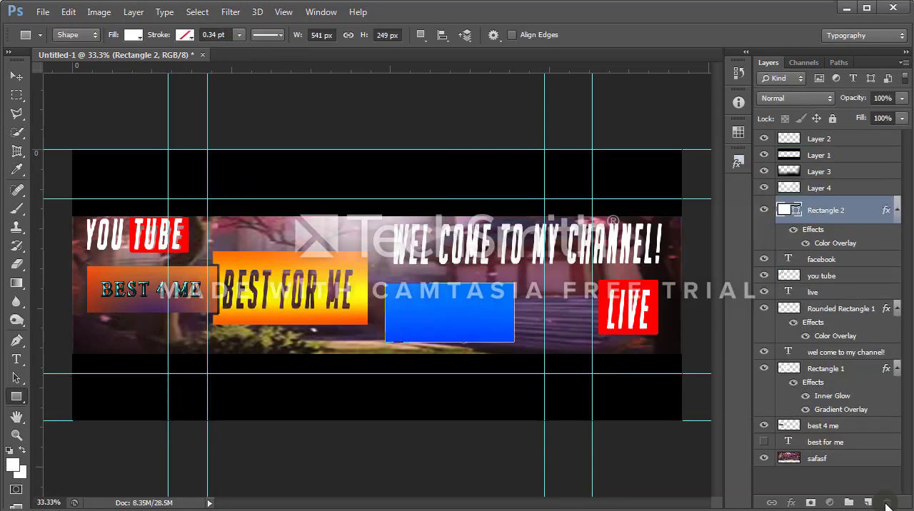
Step: Move Rectangle 2 beneath the facebook text layer and enlarge it to about 568 × 309 px around the word
left_click_drag(826, 211, 826, 268)
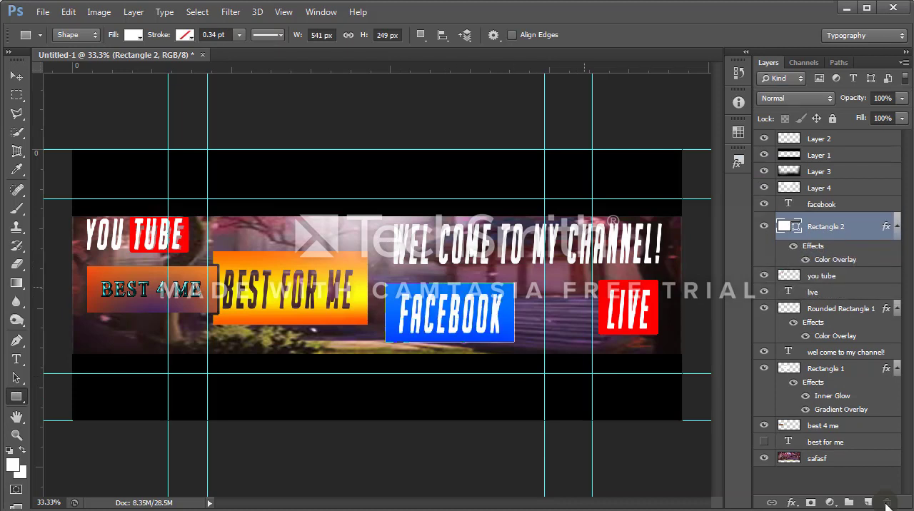
key("ctrl+t")
left_click_drag(517, 282, 518, 274)
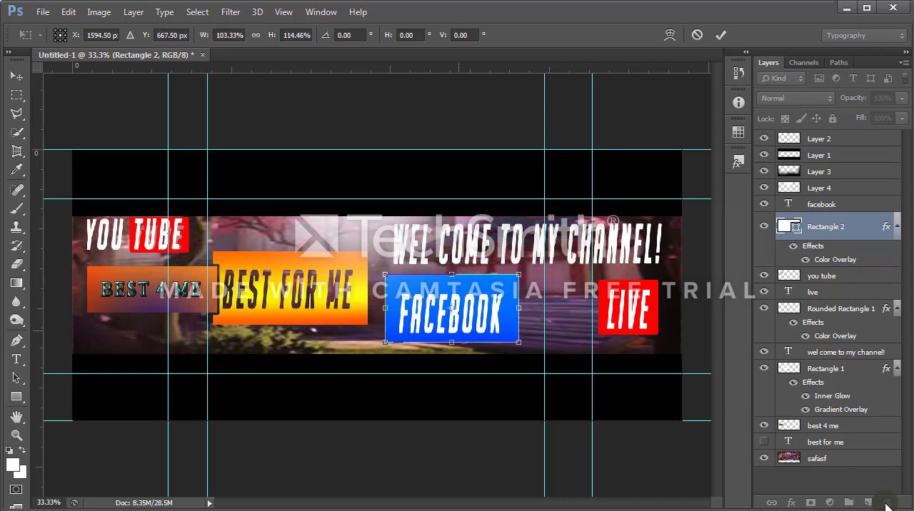
left_click_drag(451, 342, 452, 348)
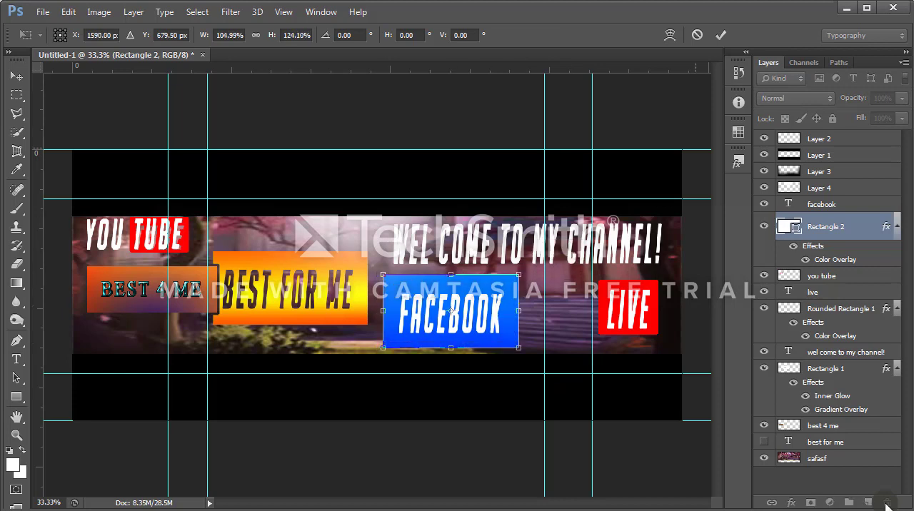
key("Return")
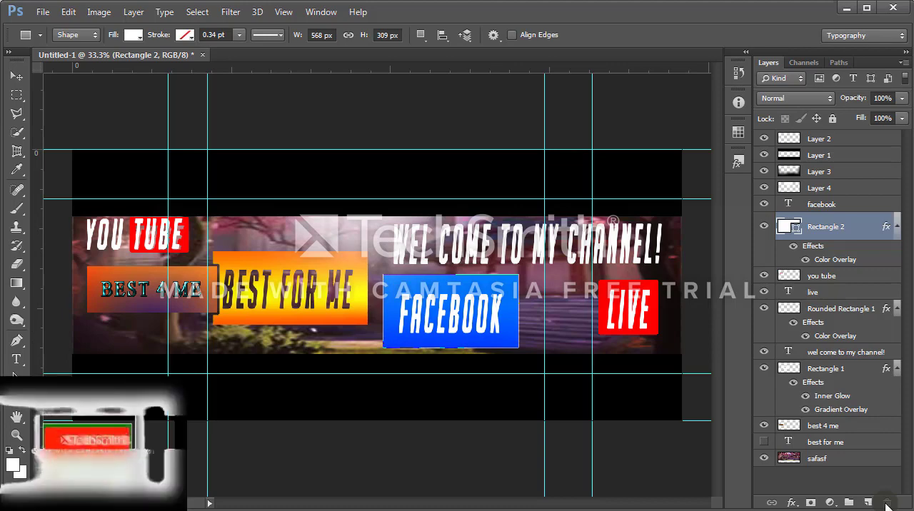
Step: Rasterize Rectangle 2 and the facebook text layer, then merge them into one layer
right_click(821, 227)
left_click(685, 260)
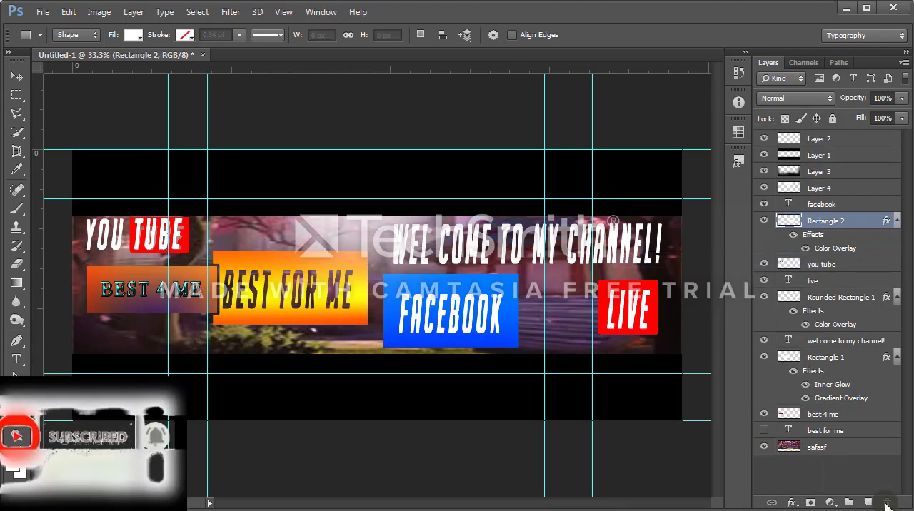
left_click(821, 204, "ctrl")
right_click(821, 205)
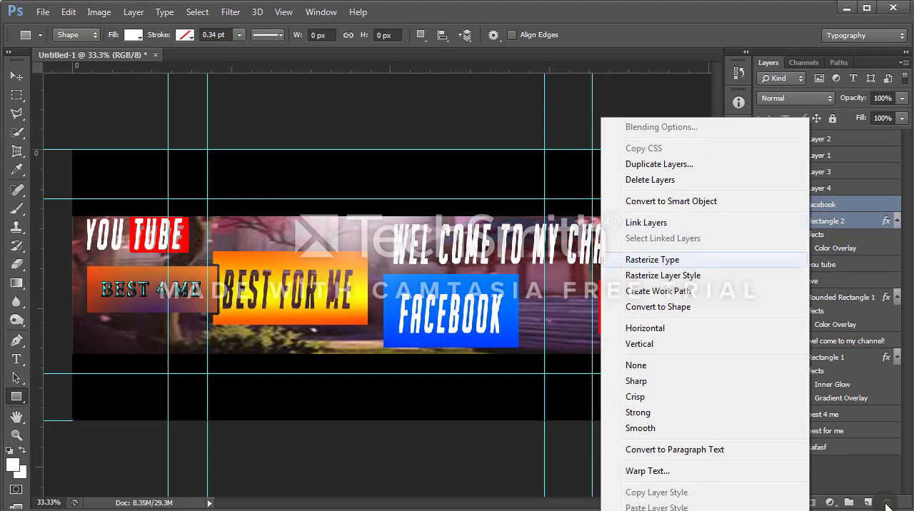
key("Return")
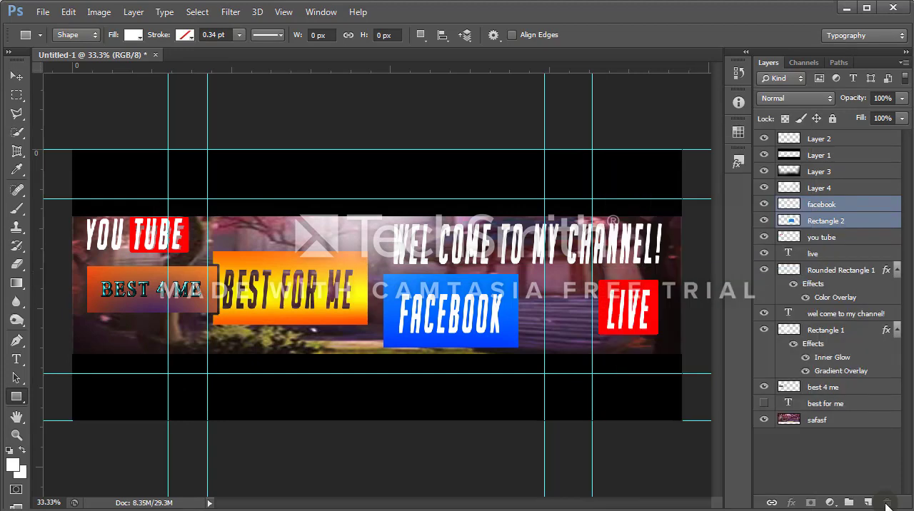
right_click(819, 206)
left_click(655, 477)
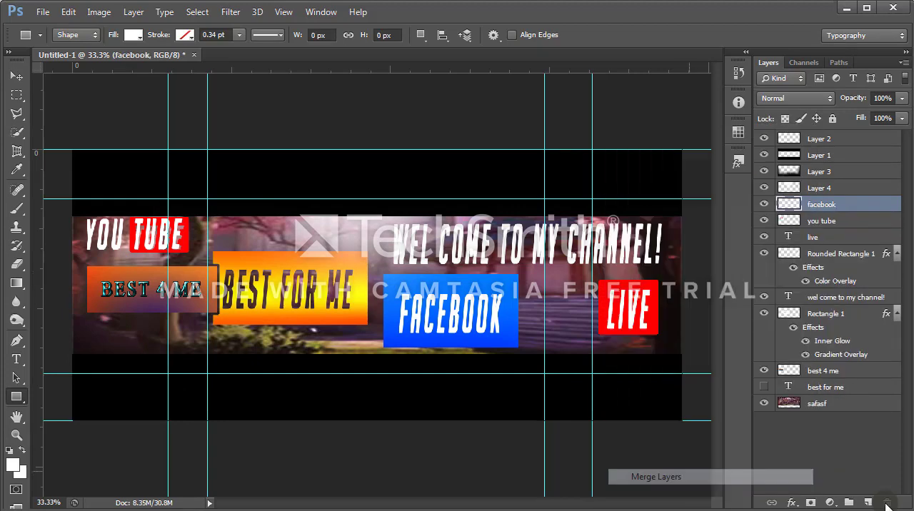
Step: Transform the merged facebook layer to 132.22% width and 39.81% height, placing it along the lower edge of the background strip
key("ctrl+t")
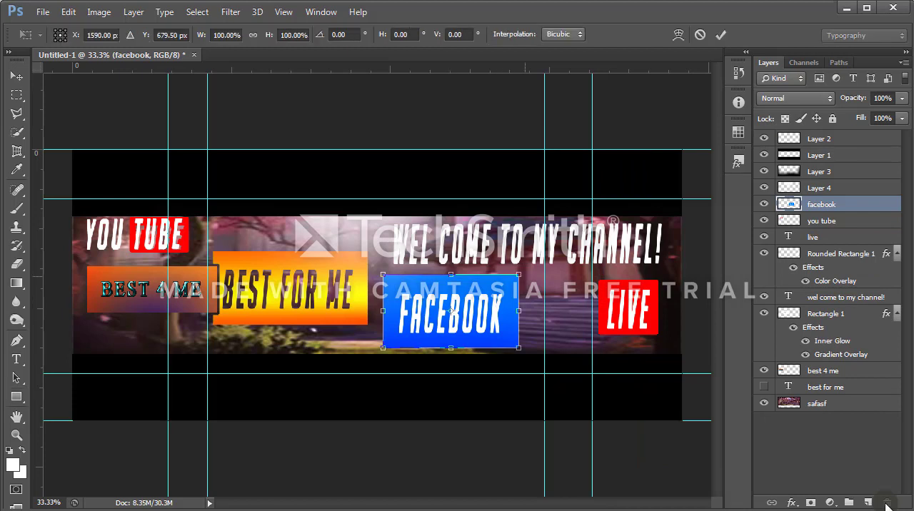
left_click_drag(519, 274, 563, 319)
mouse_move(473, 335)
left_mouse_down()
mouse_move(471, 295)
mouse_move(527, 336)
mouse_move(522, 326)
mouse_move(511, 335)
left_mouse_up()
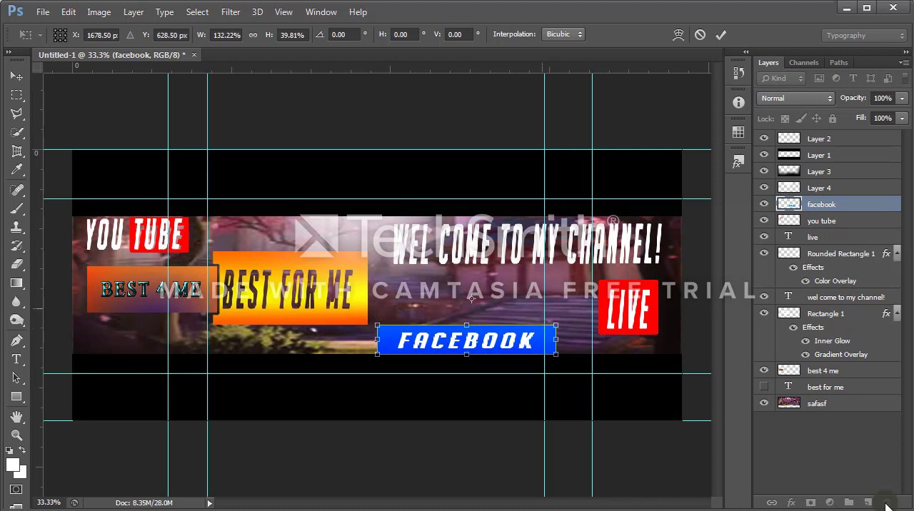
left_click(721, 34)
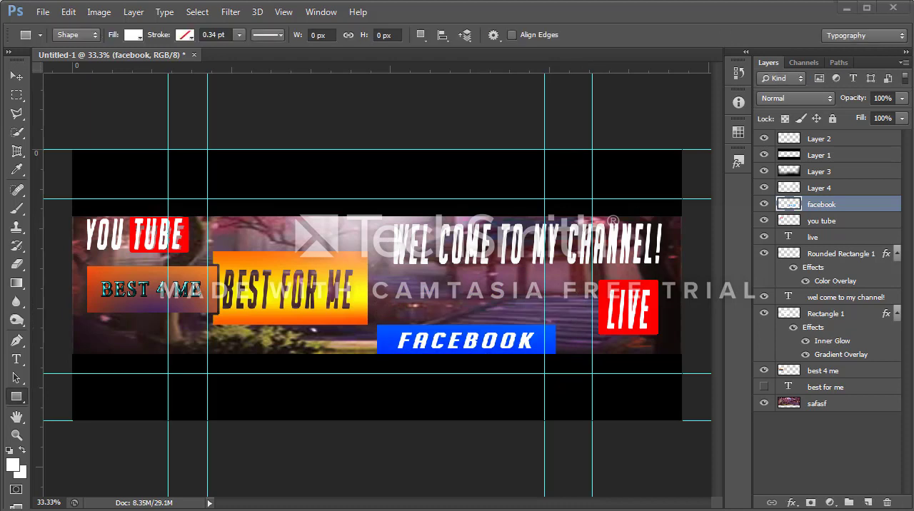
Step: Set up a Save for Web export of the banner as JPEG at Maximum quality
left_click(43, 14)
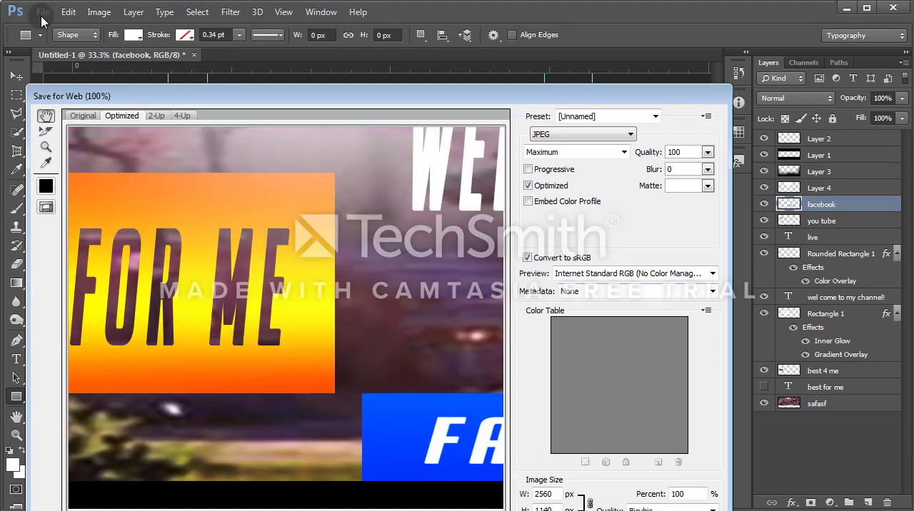
left_click(583, 134)
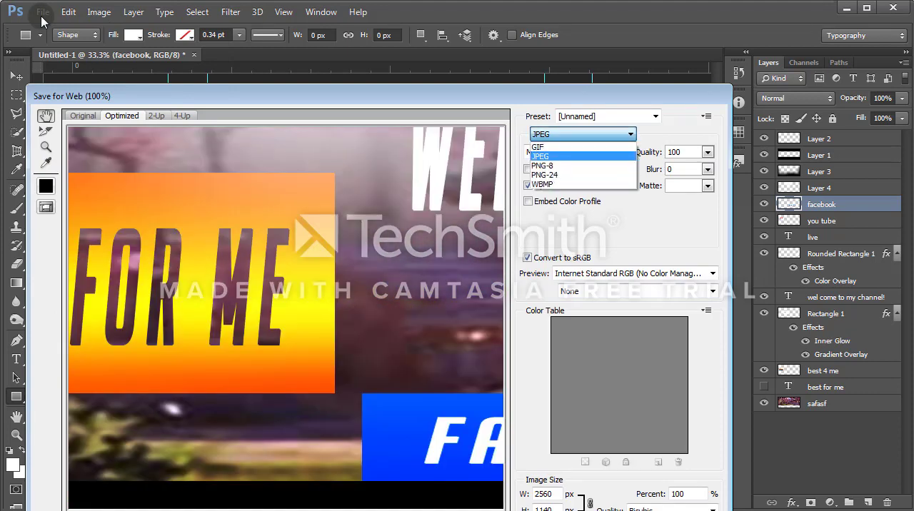
left_click(571, 155)
left_click(583, 134)
left_click(572, 154)
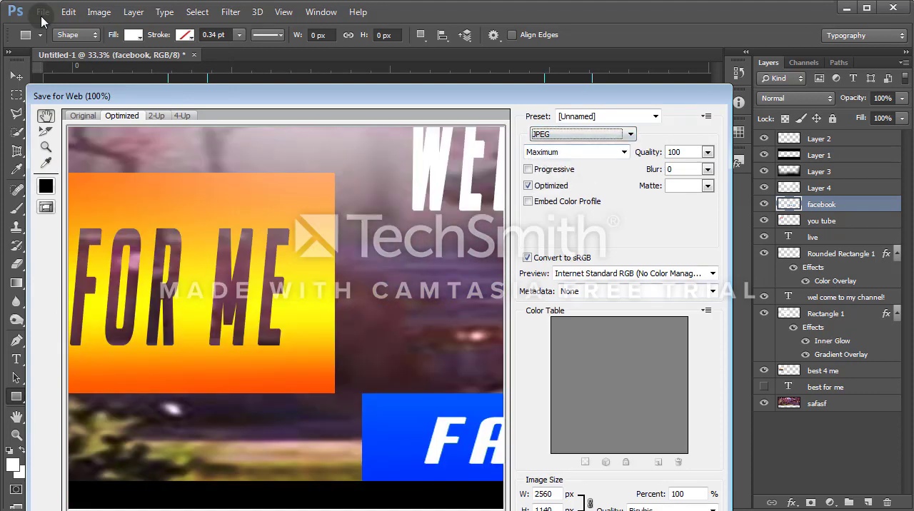
left_click(577, 152)
left_click(564, 211)
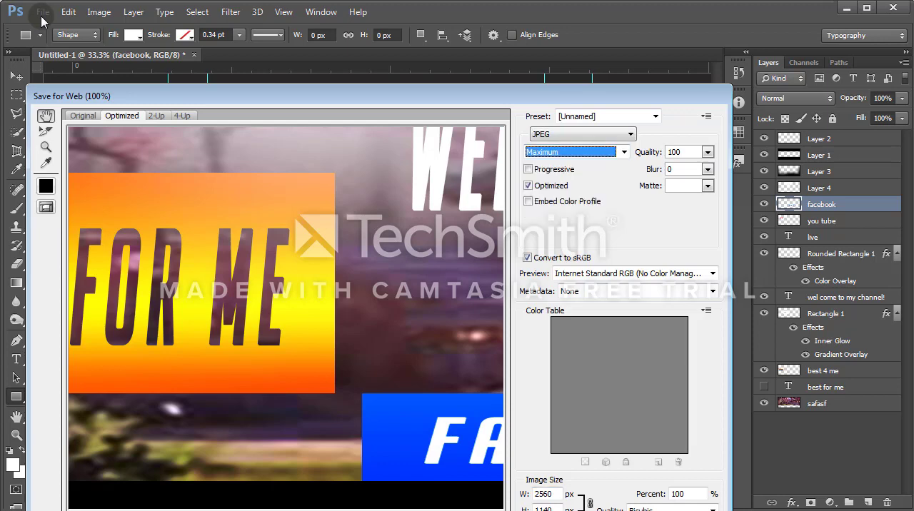
left_click_drag(400, 96, 430, 13)
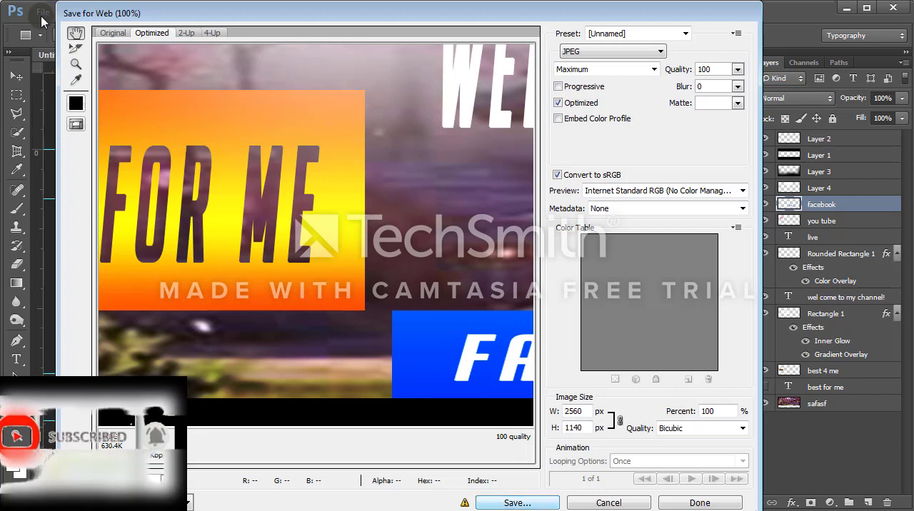
Step: Save the optimized image to the Desktop under the file name brilliant banner
key("Return")
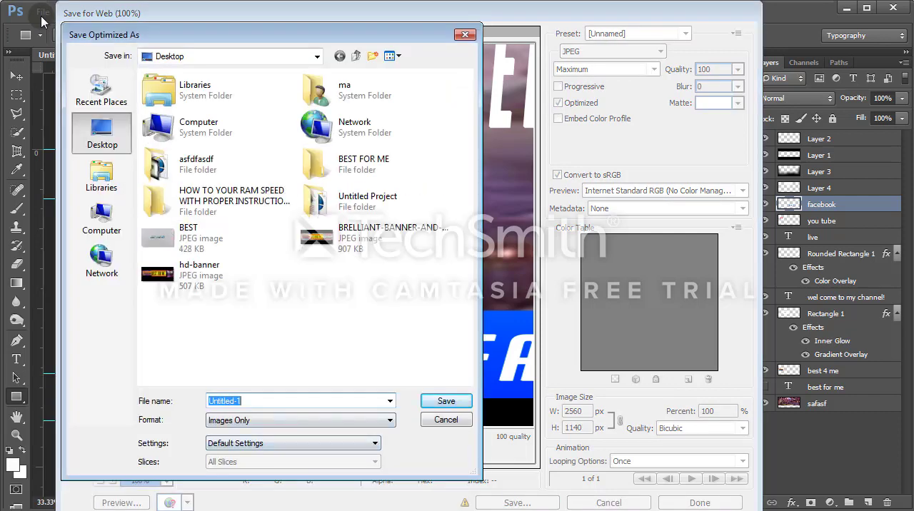
type("br")
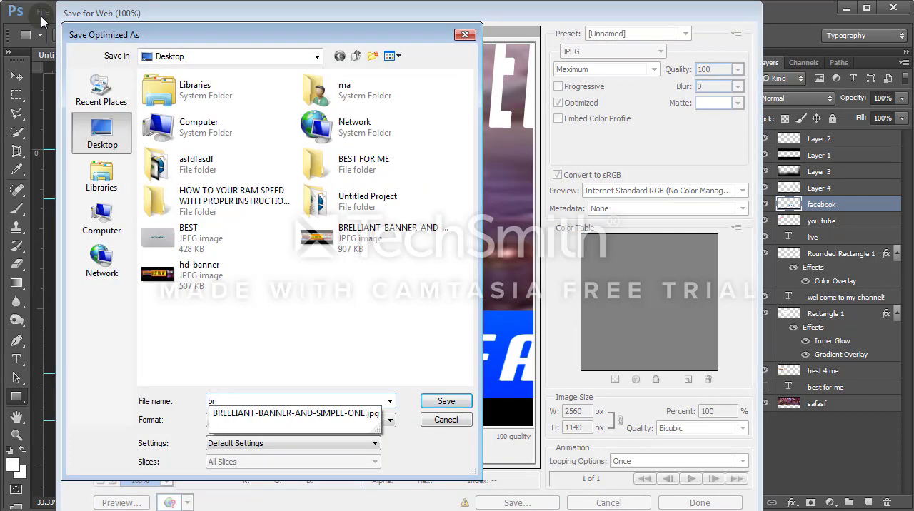
type("illiant banner")
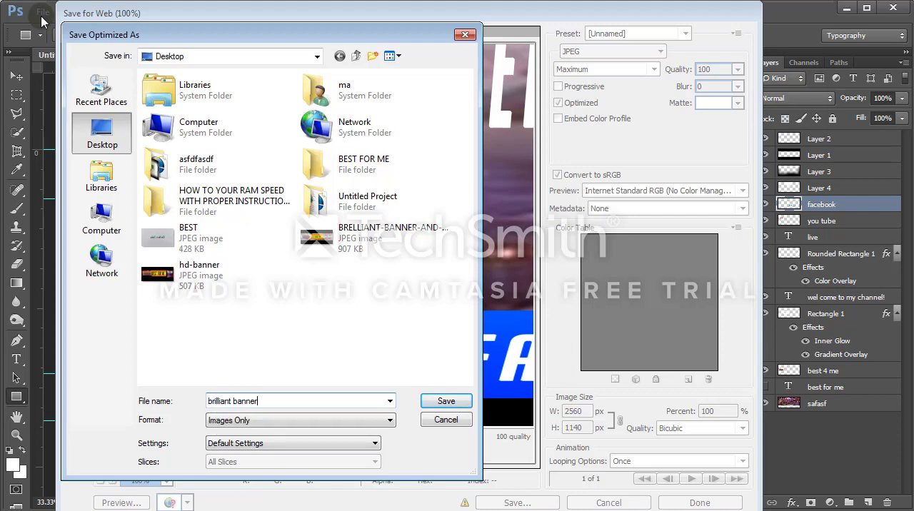
key("Return")
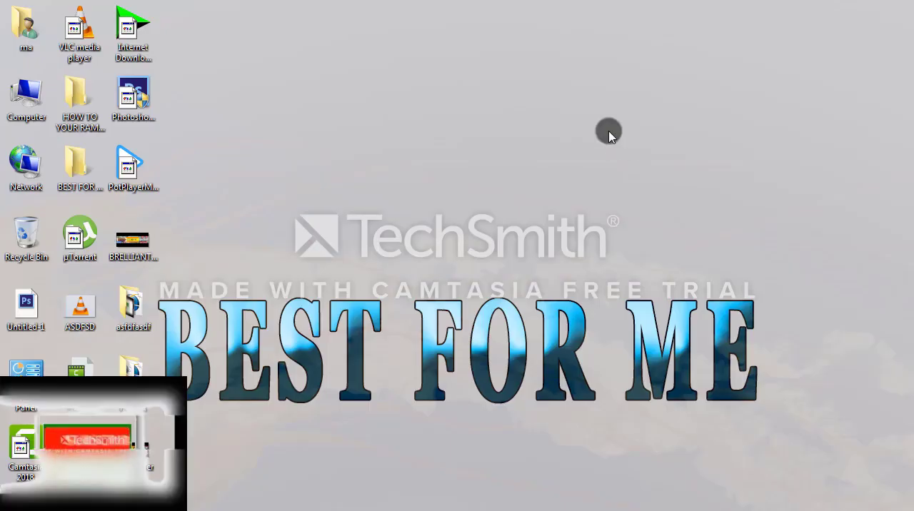
Step: Preview the exported brilliant-banner image from the desktop in Windows Photo Viewer, and close the viewer
right_click(608, 131)
left_click(635, 163)
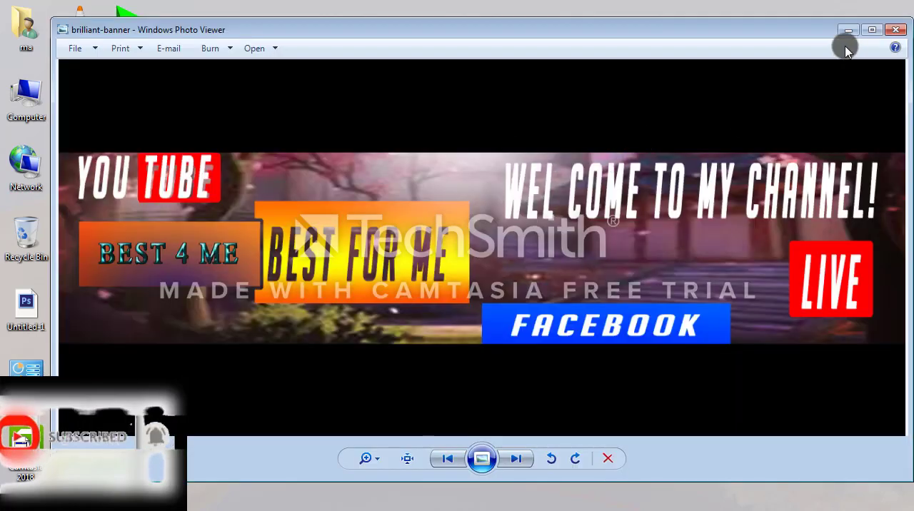
left_click(894, 30)
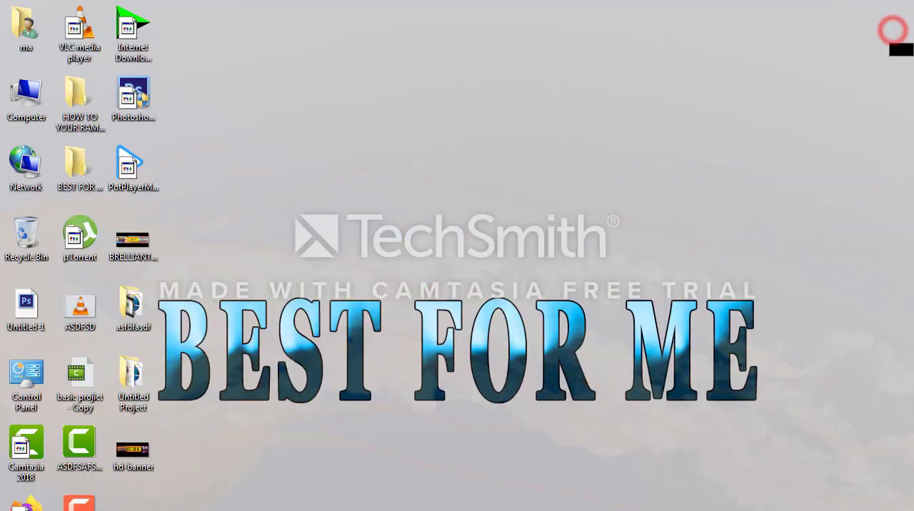